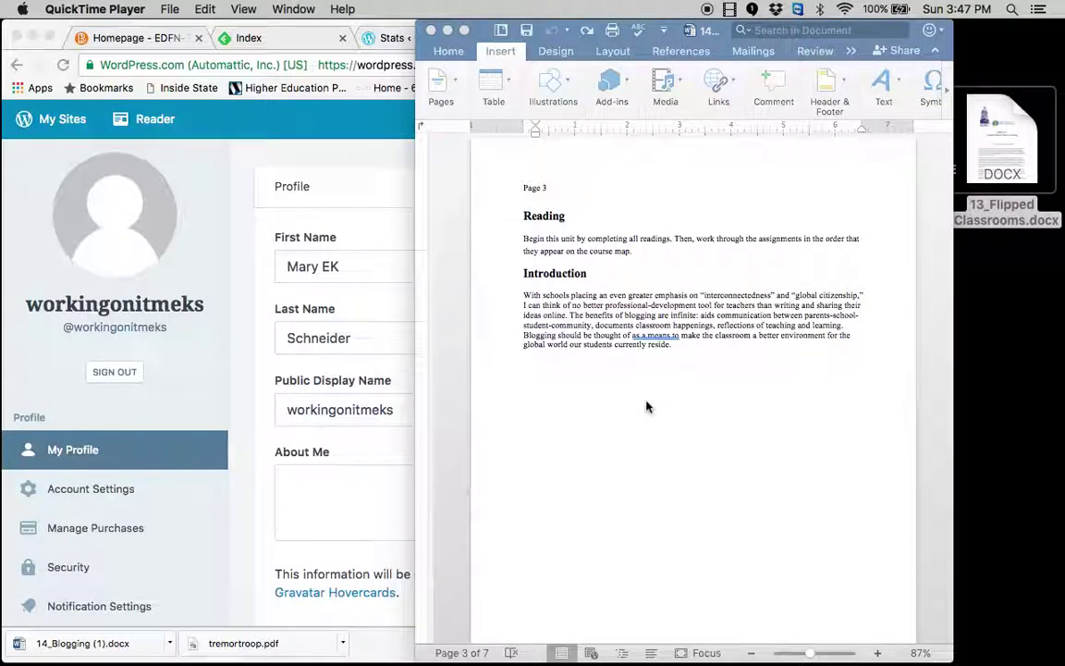
Scroll through the Readings and Assignment 1a pages, then bring Chrome's WordPress.com My Profile page forward
scroll(647, 407, "up", 20)
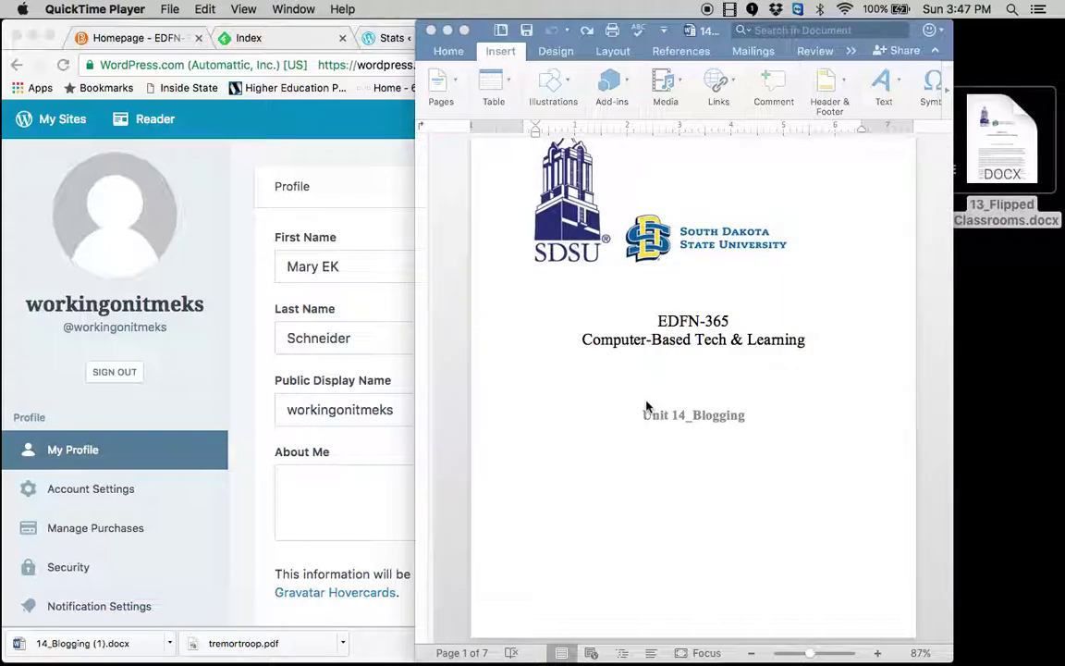
scroll(647, 406, "up", 2)
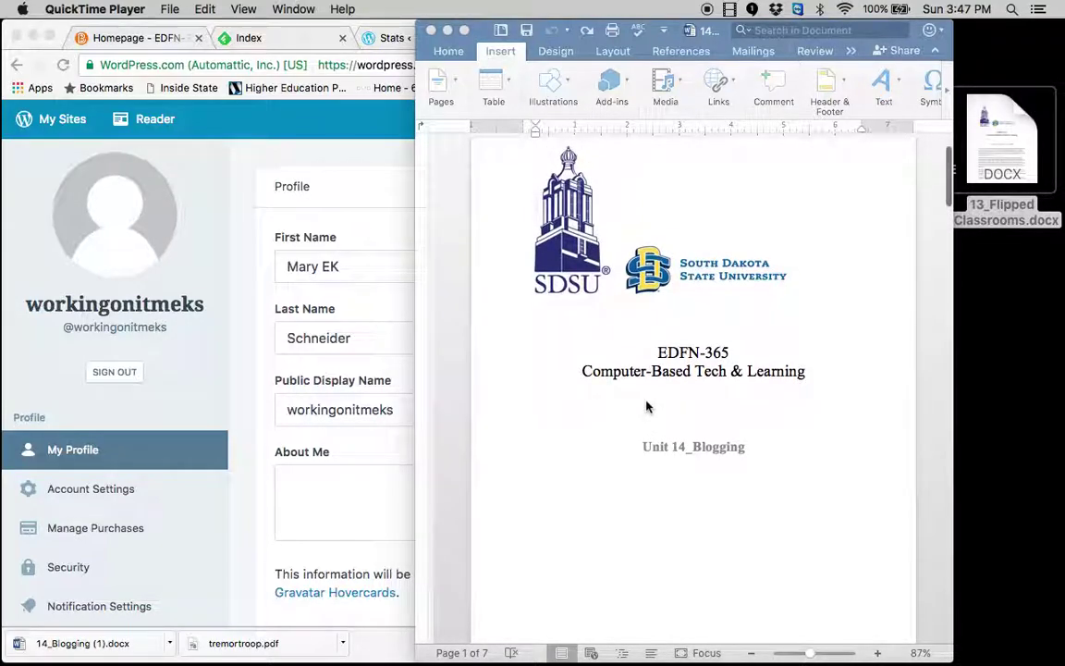
scroll(647, 407, "down", 5)
scroll(647, 406, "down", 7)
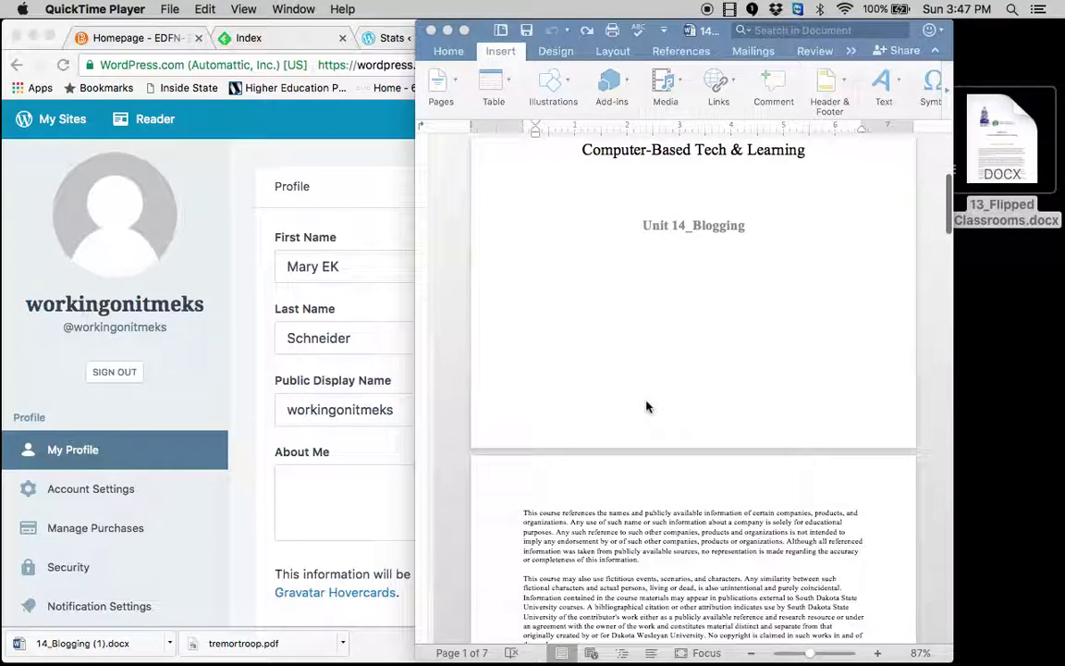
scroll(648, 407, "down", 20)
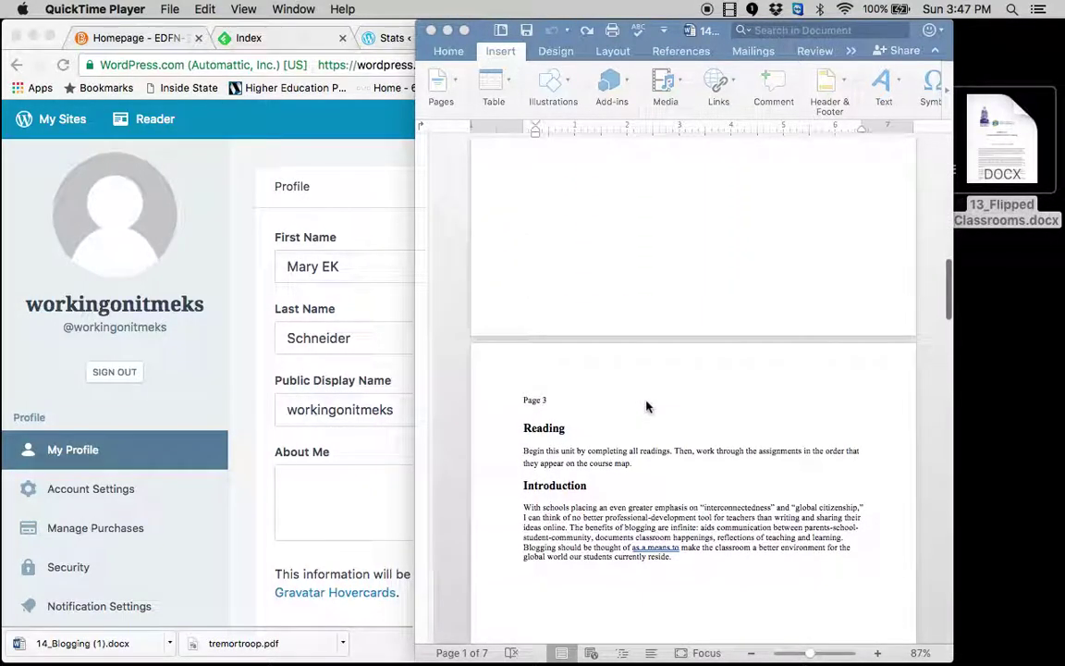
scroll(647, 407, "down", 5)
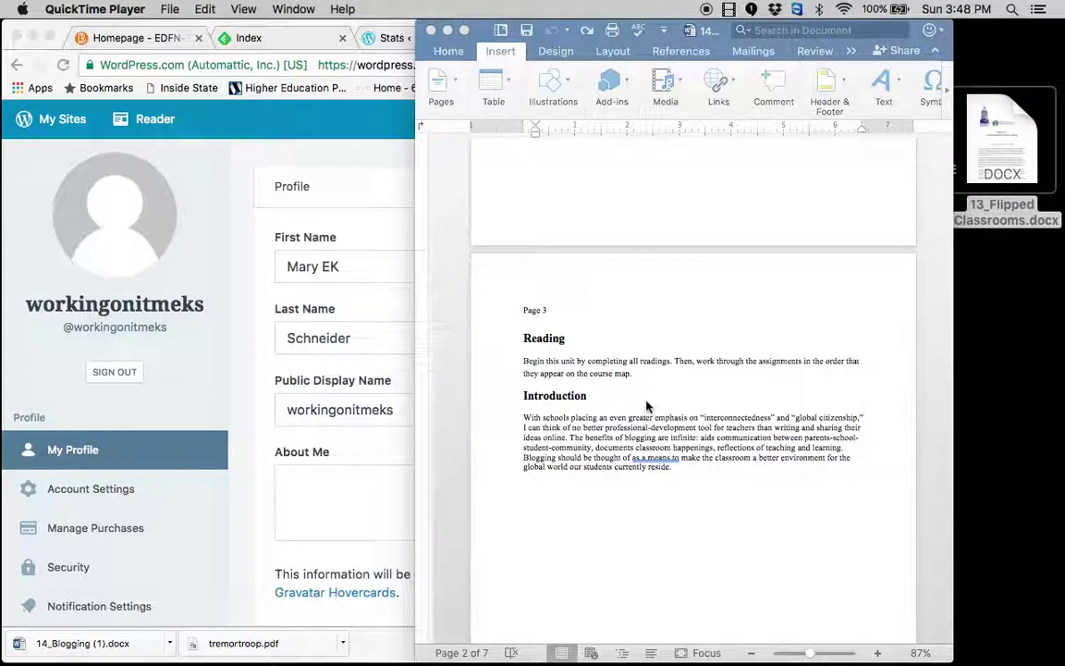
scroll(647, 407, "down", 10)
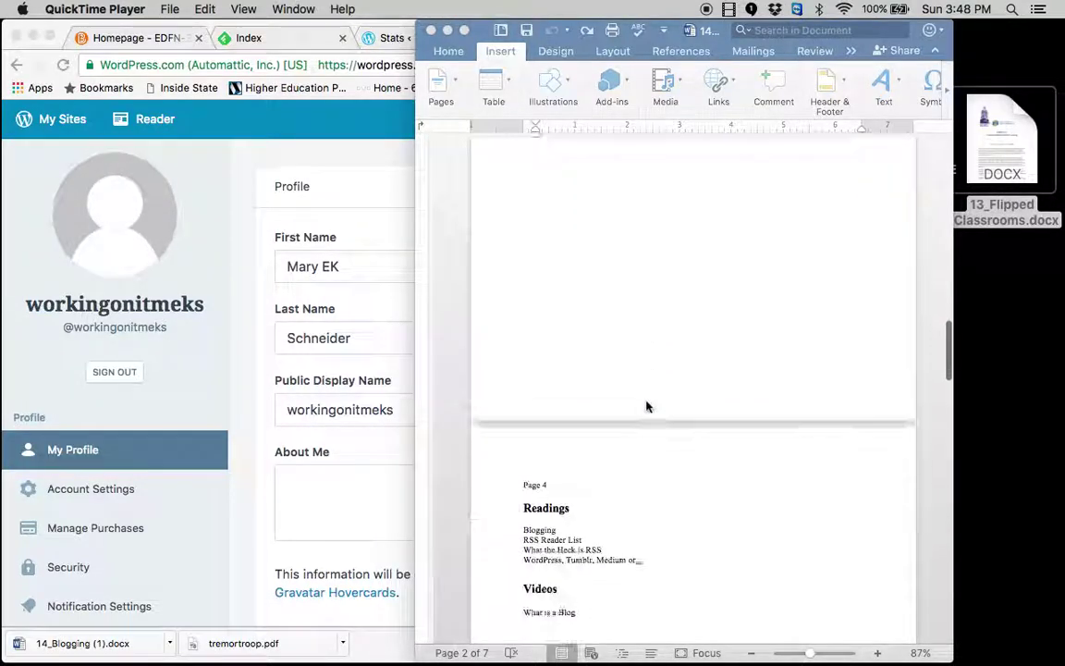
scroll(647, 407, "down", 10)
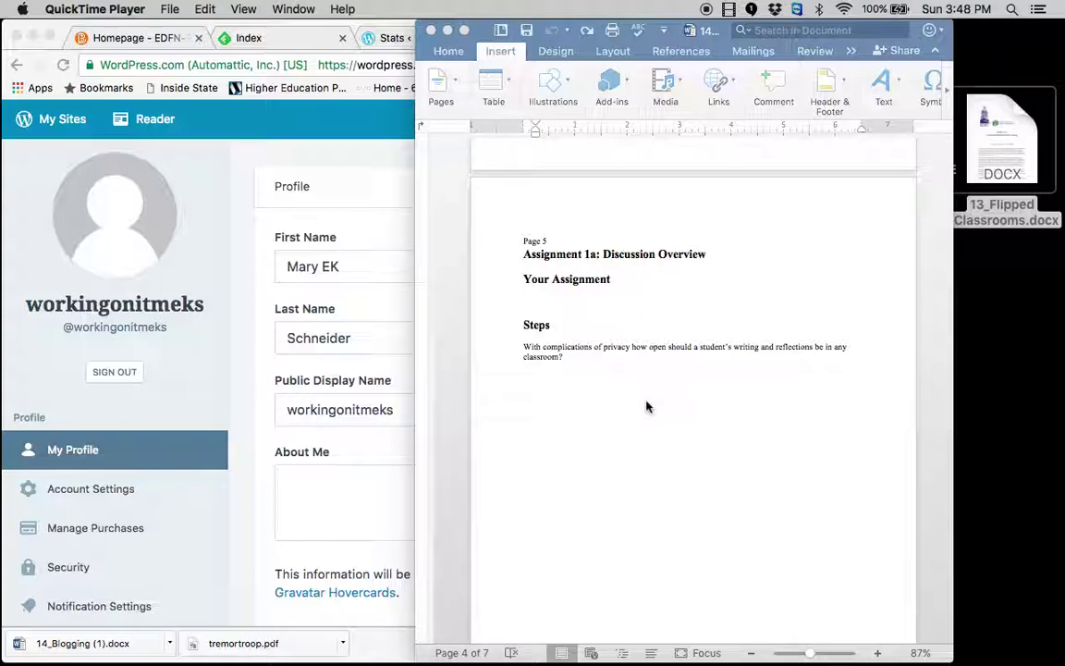
scroll(647, 406, "up", 10)
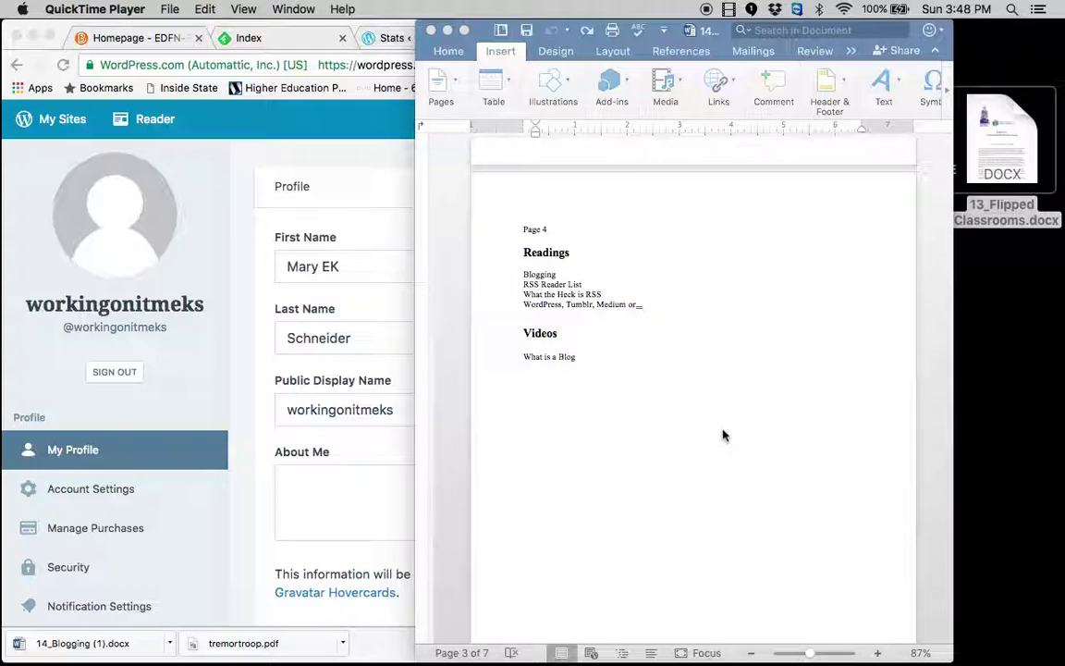
left_click(375, 151)
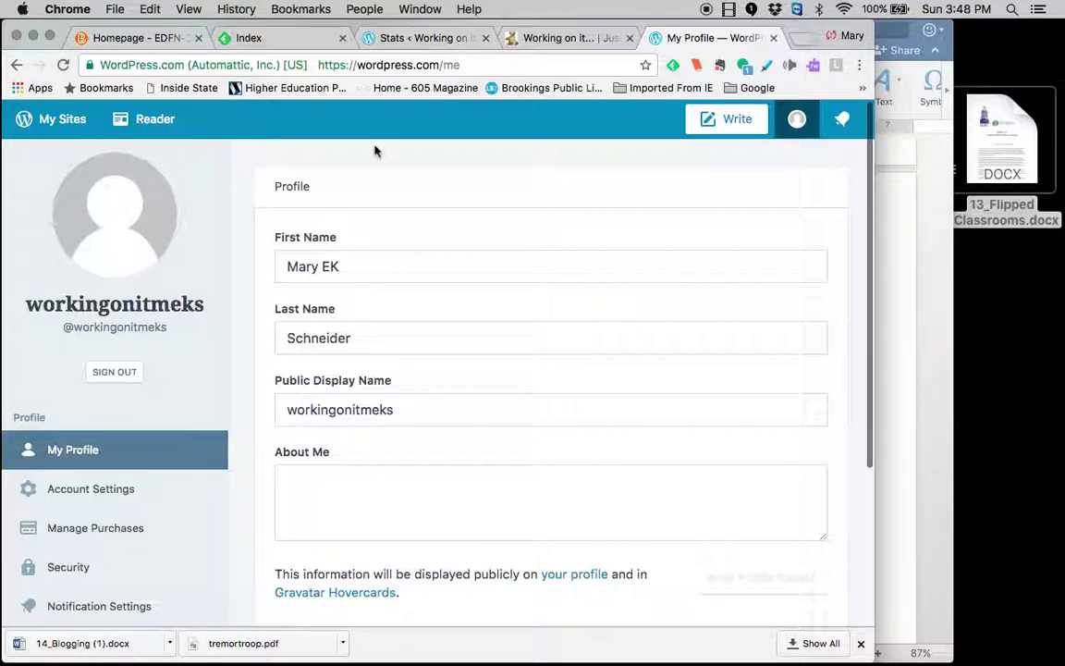
Check the blog's WordPress.com Stats page via the Feedly and blog tabs, then bring the Word document back
left_click(305, 40)
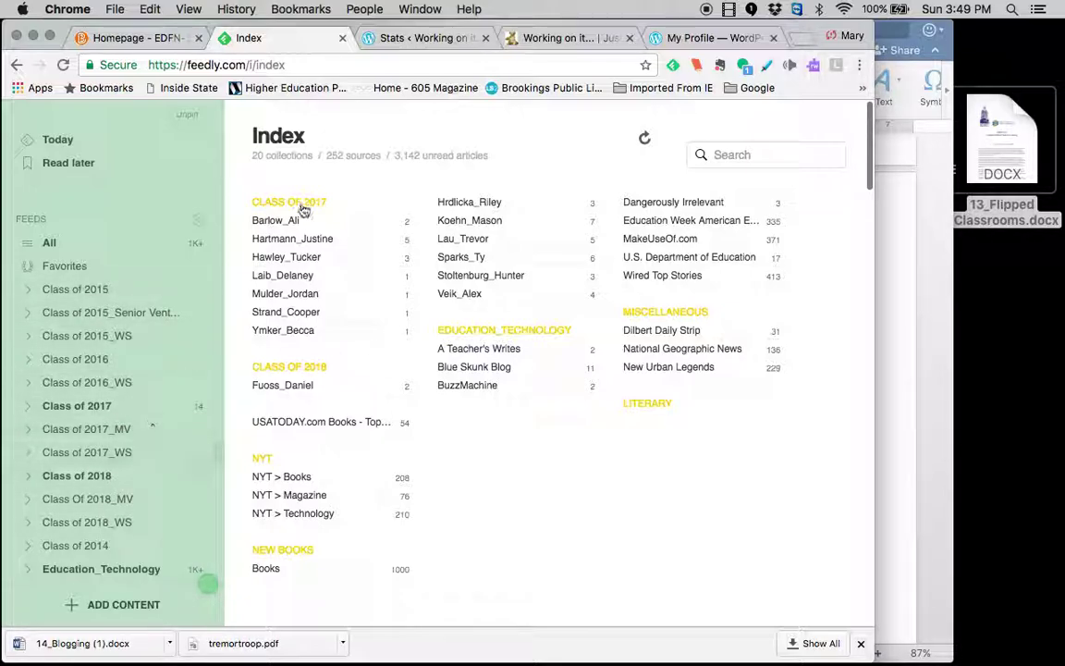
left_click(416, 37)
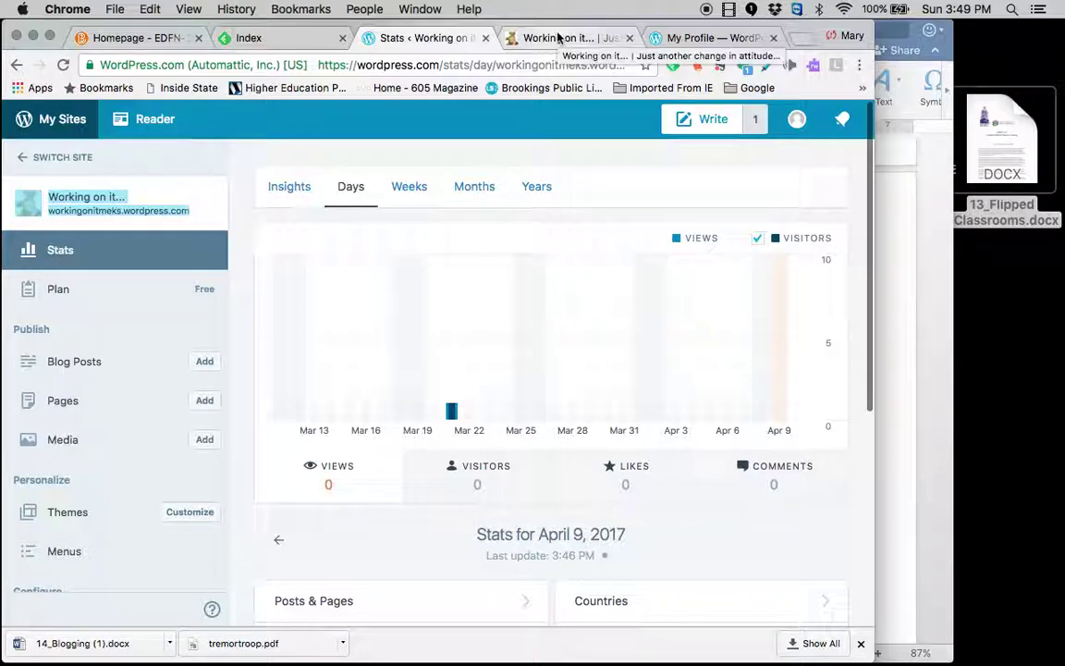
left_click(557, 37)
left_click(421, 42)
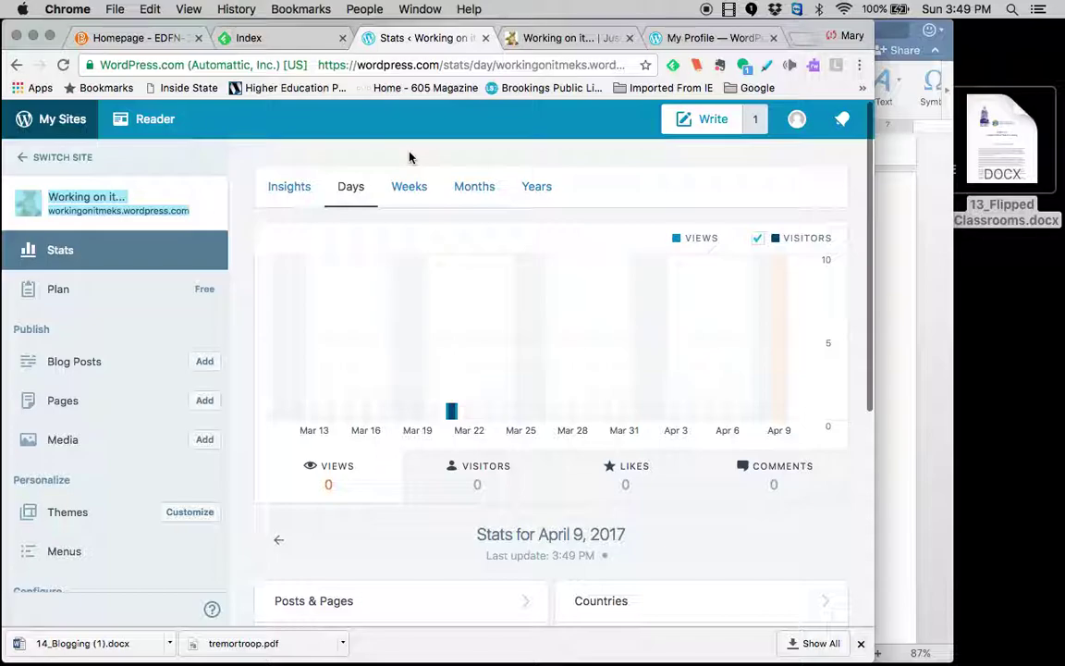
left_click(912, 238)
Zoom the document to 179% on Assignment 1b's Steps and select step 4 about weekly posting
scroll(671, 408, "down", 15)
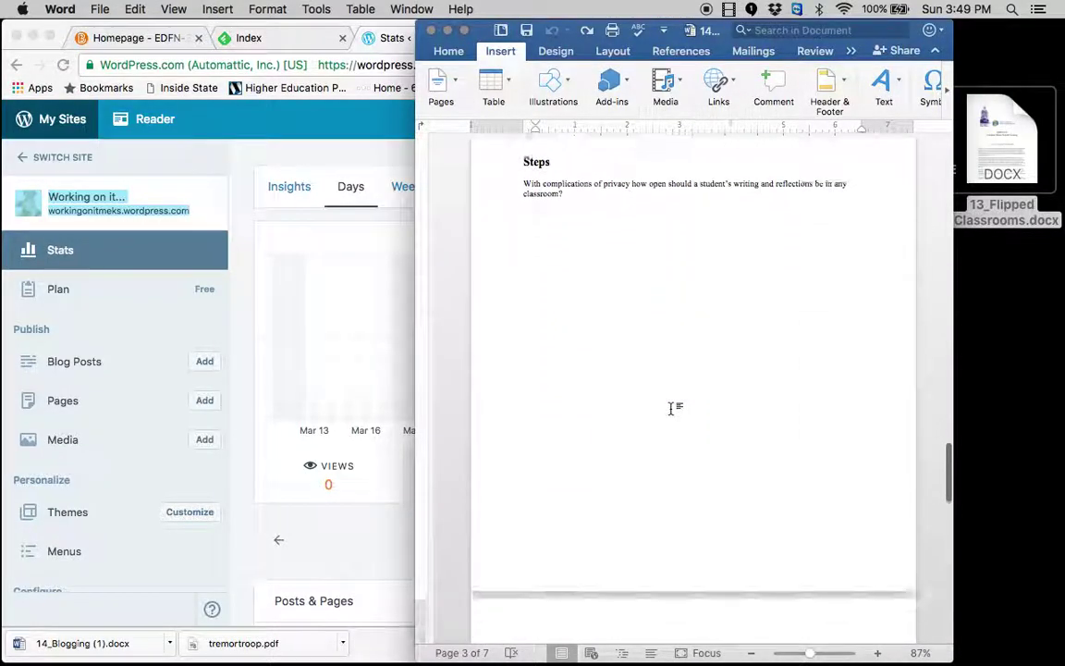
scroll(671, 408, "down", 3)
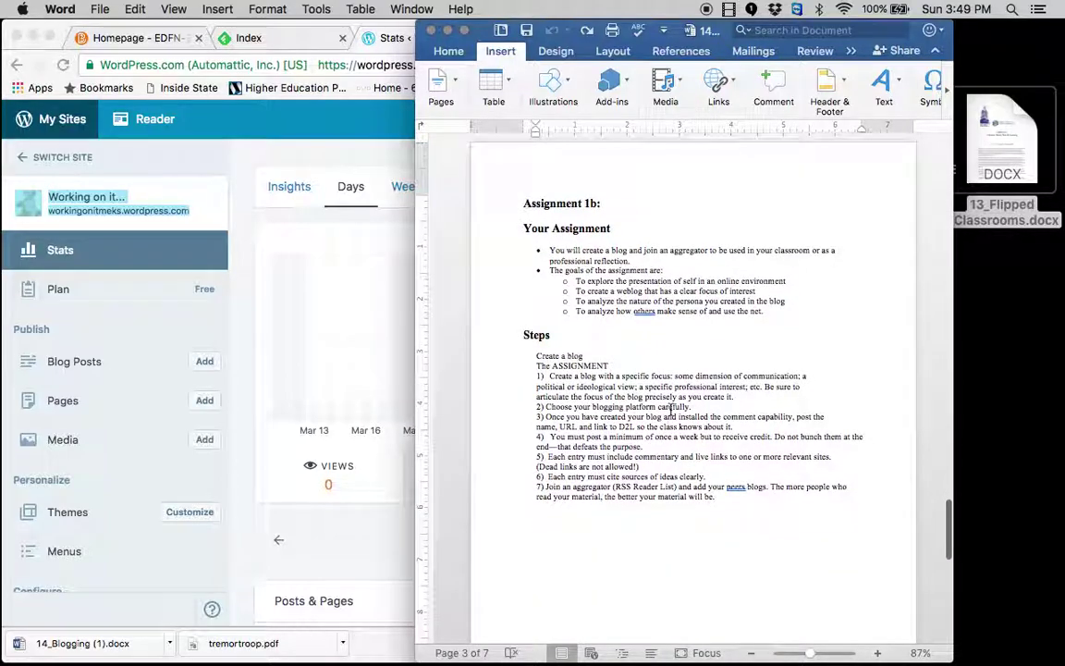
left_click_drag(818, 654, 823, 654)
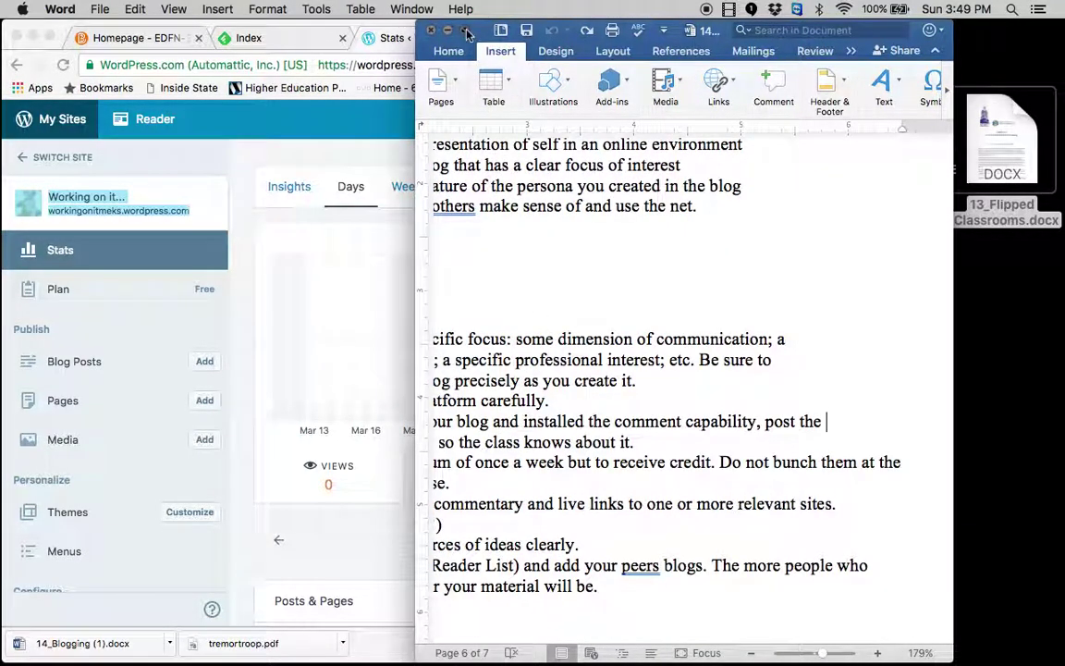
scroll(375, 194, "up", 5)
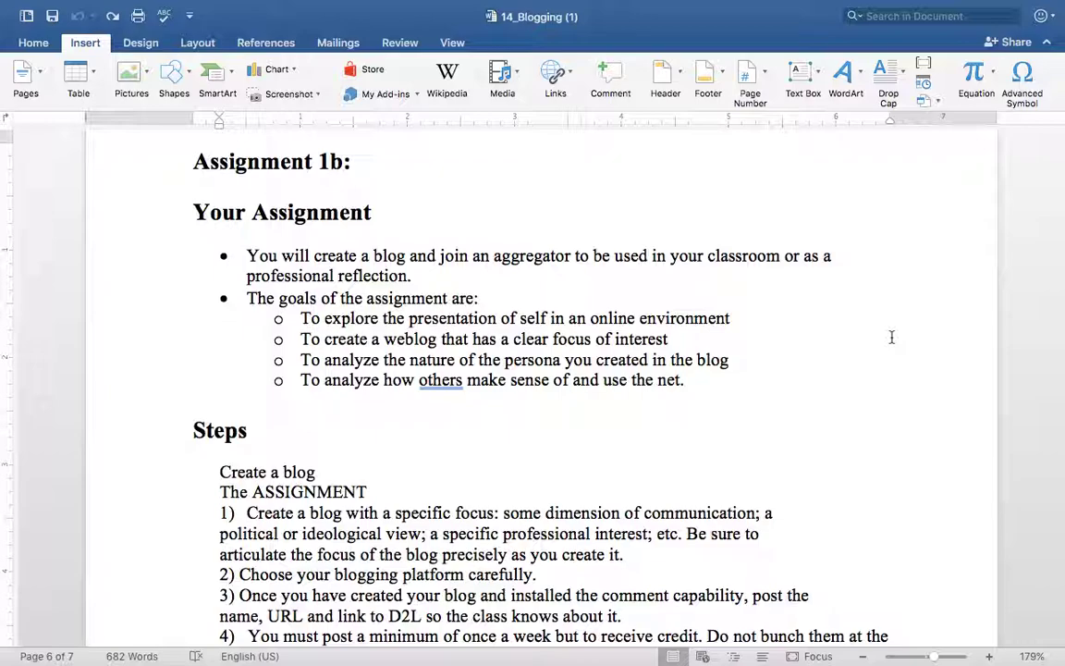
scroll(891, 336, "down", 3)
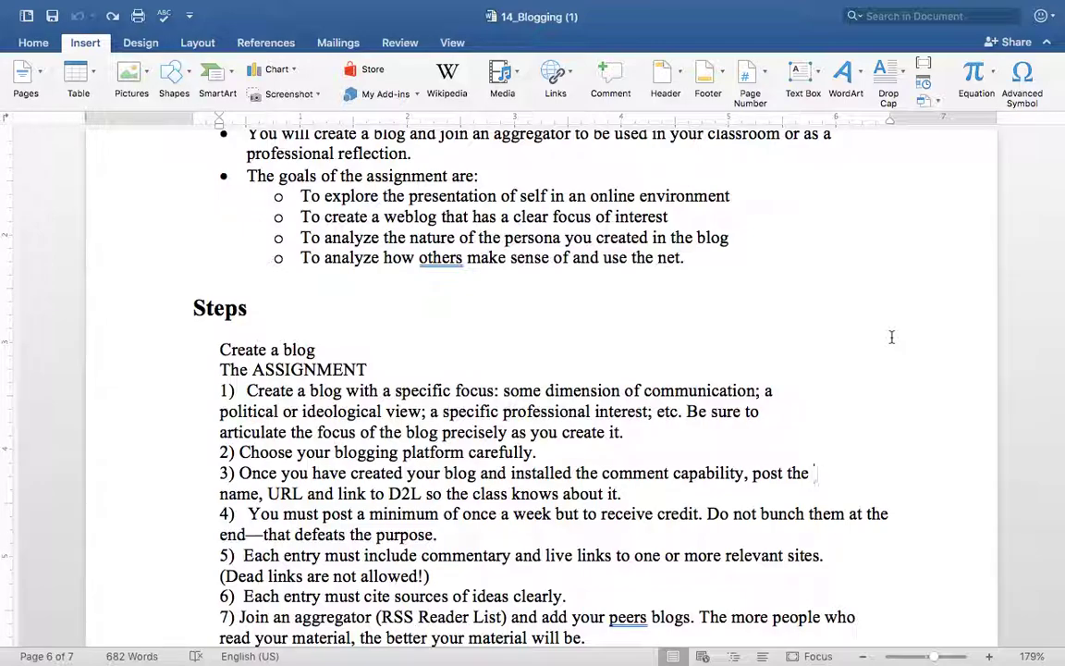
scroll(891, 336, "down", 3)
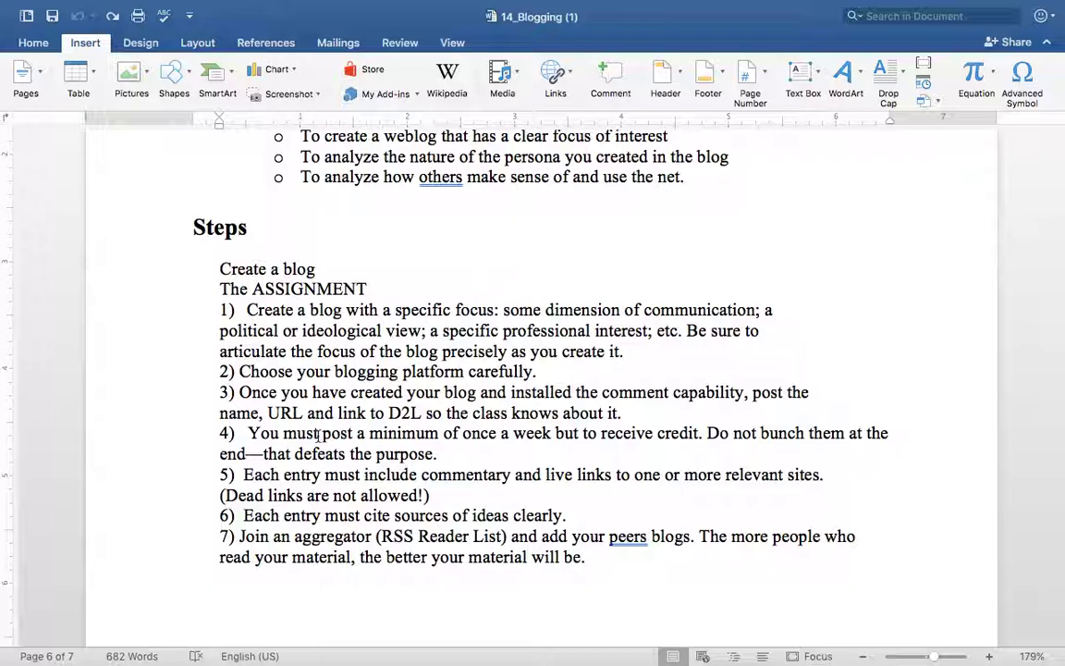
left_click_drag(247, 433, 325, 455)
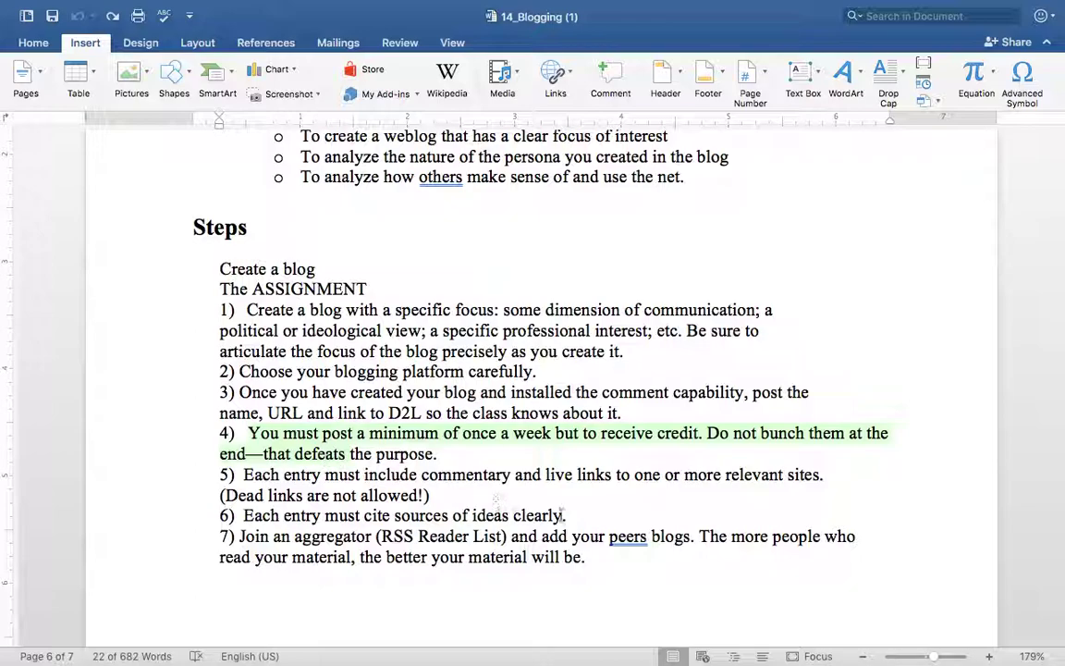
left_click(767, 397)
left_click_drag(767, 400, 764, 415)
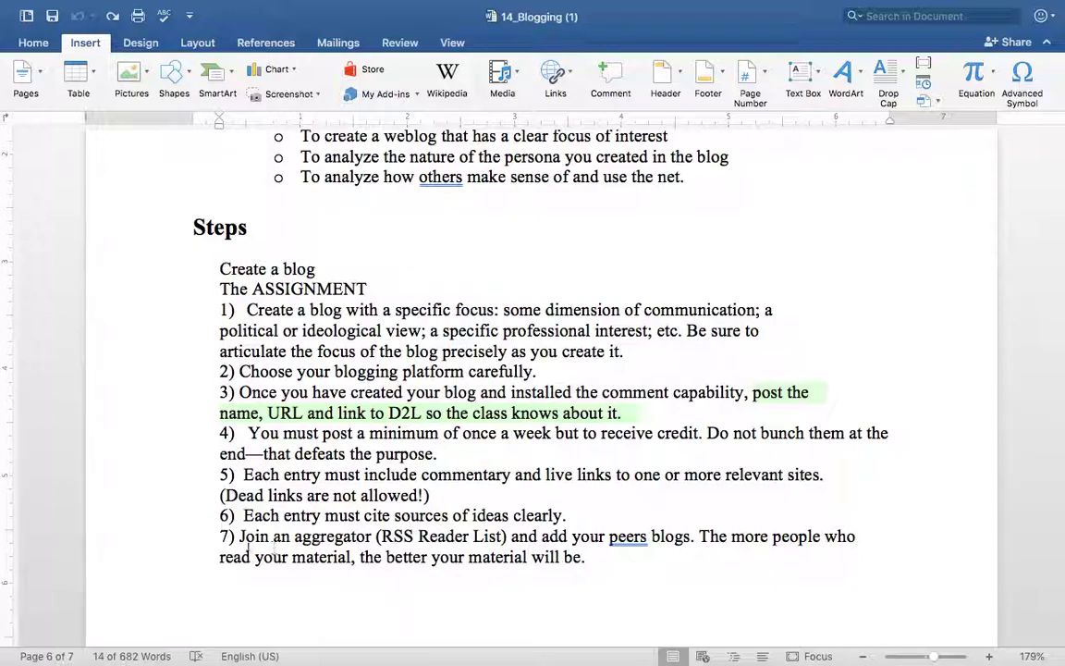
left_click_drag(241, 536, 502, 537)
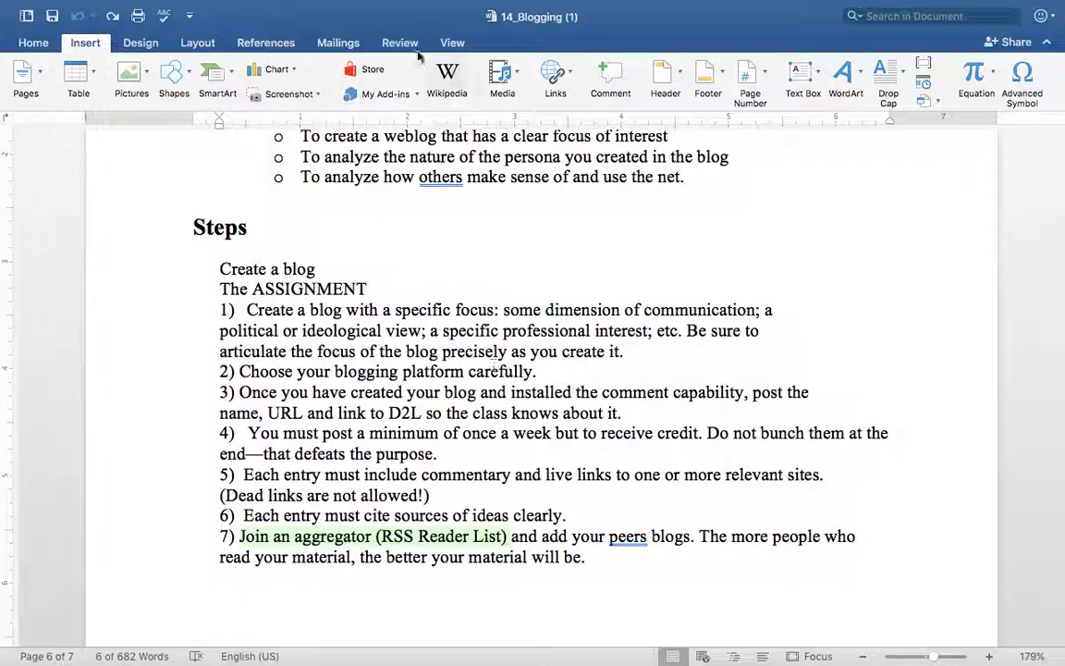
mouse_move(344, 9)
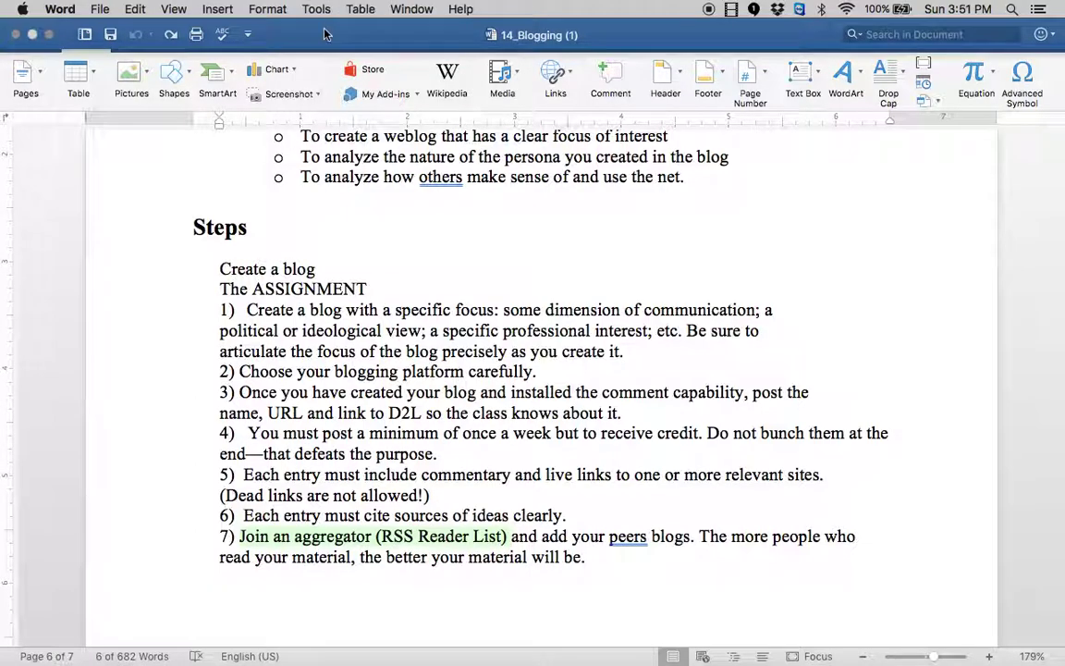
Exit Word full screen and switch to the Feedly feed index
left_click(50, 35)
left_click(246, 37)
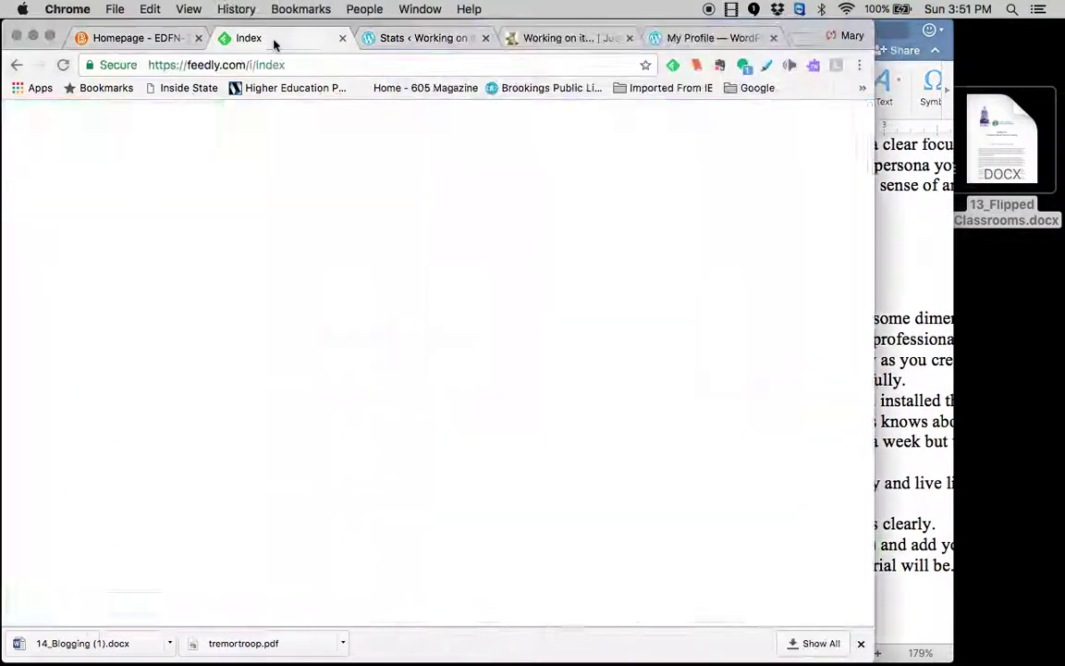
left_click_drag(170, 64, 304, 69)
scroll(135, 430, "down", 5)
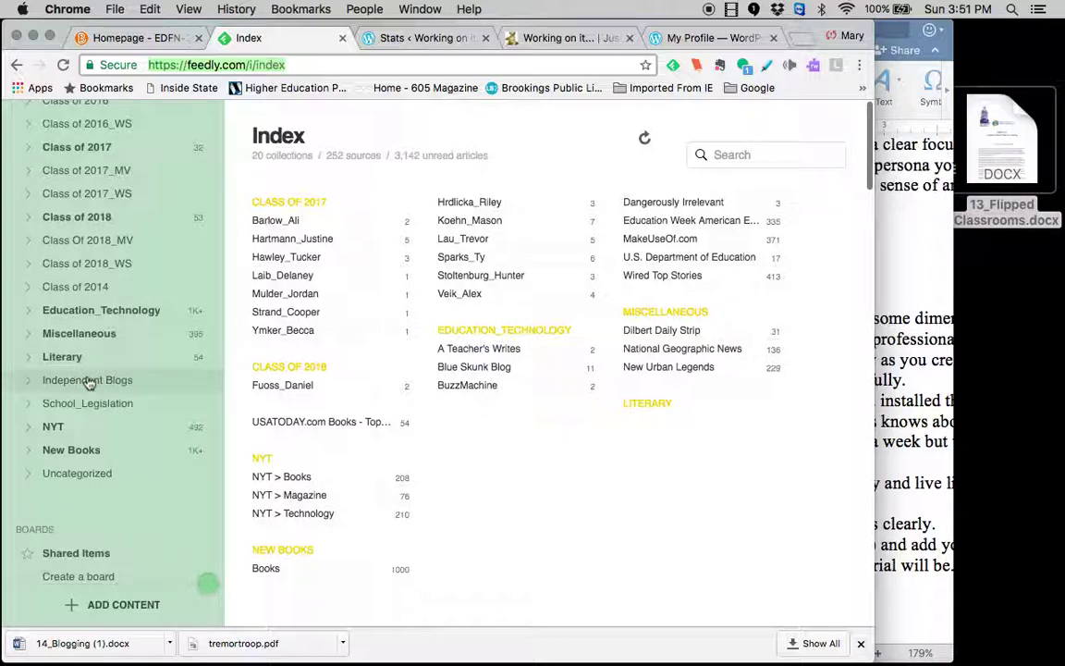
Expand and browse the Literary and Miscellaneous feed folders in the Feedly sidebar
left_click(67, 357)
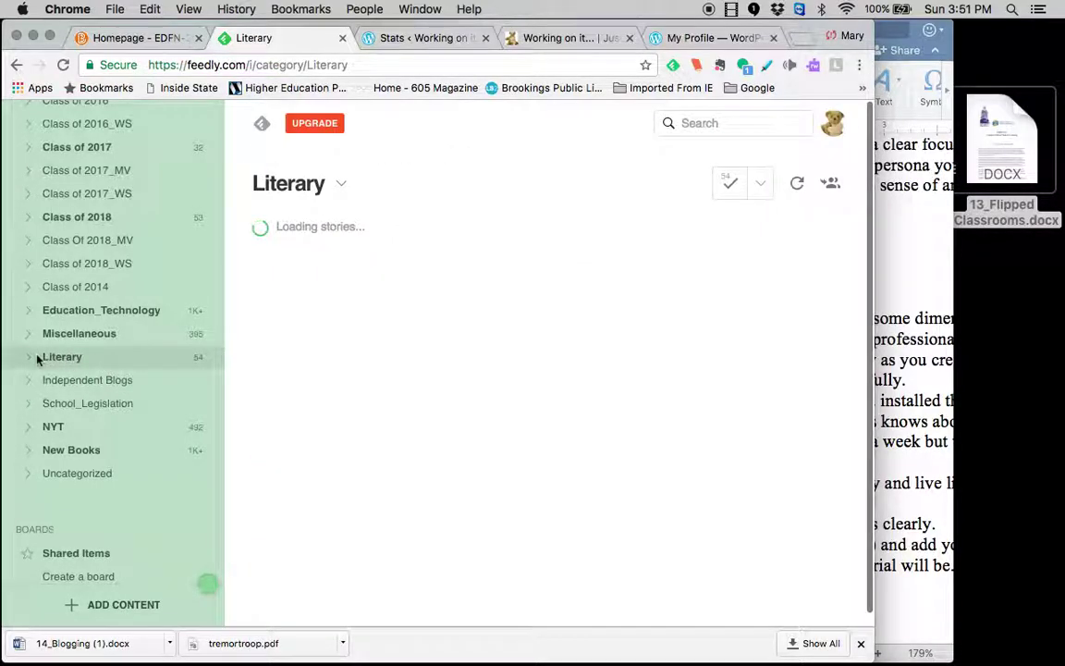
left_click(30, 362)
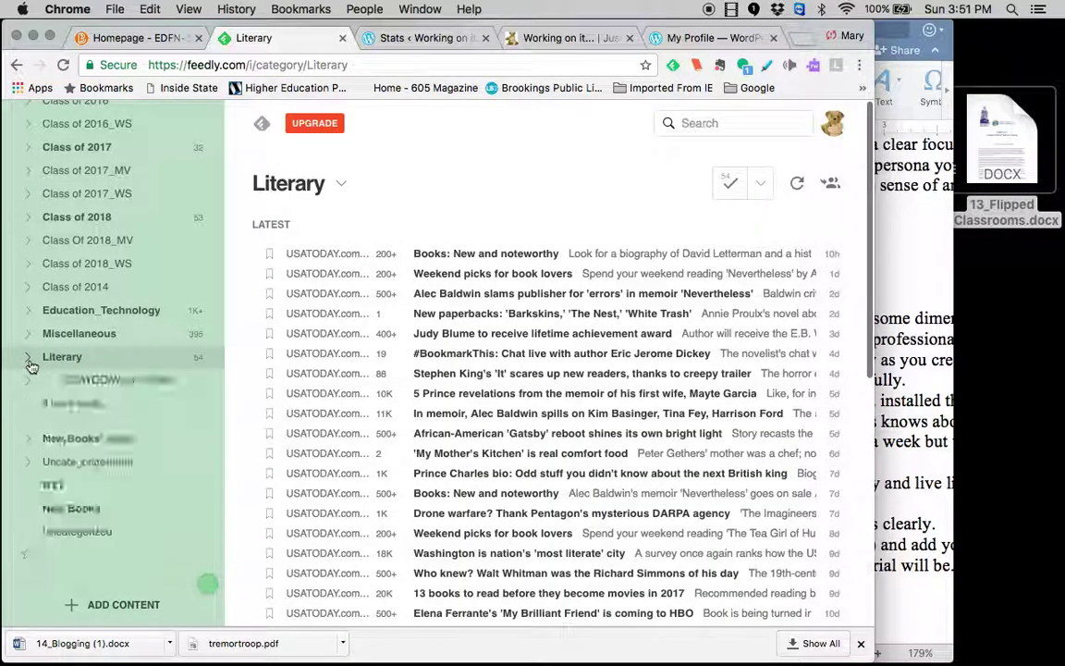
scroll(107, 400, "down", 4)
scroll(106, 399, "up", 4)
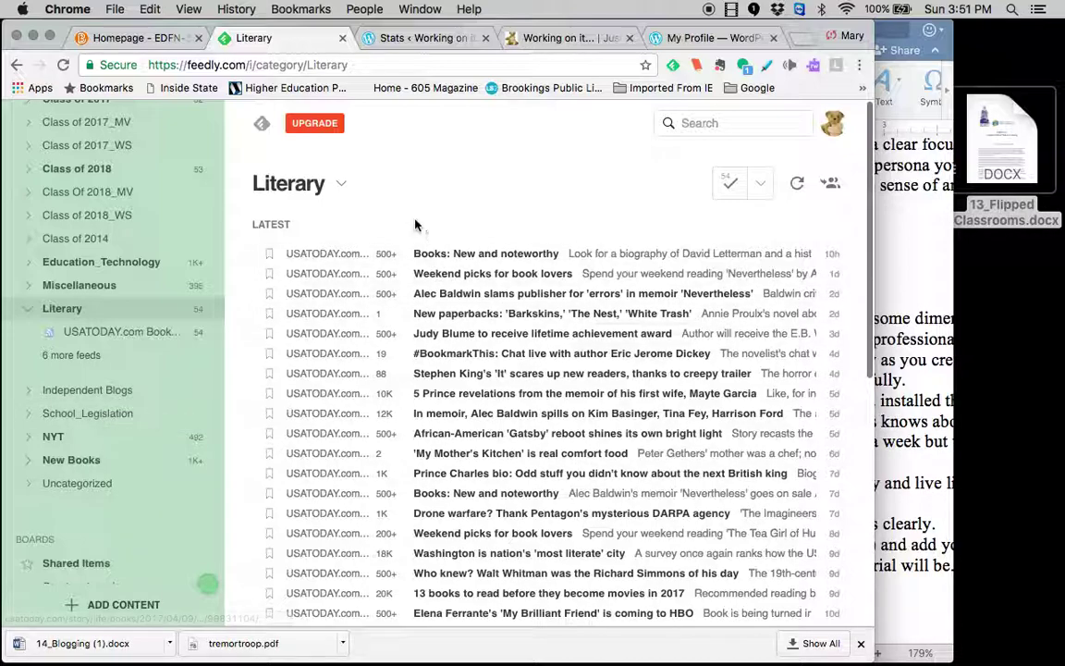
left_click(26, 289)
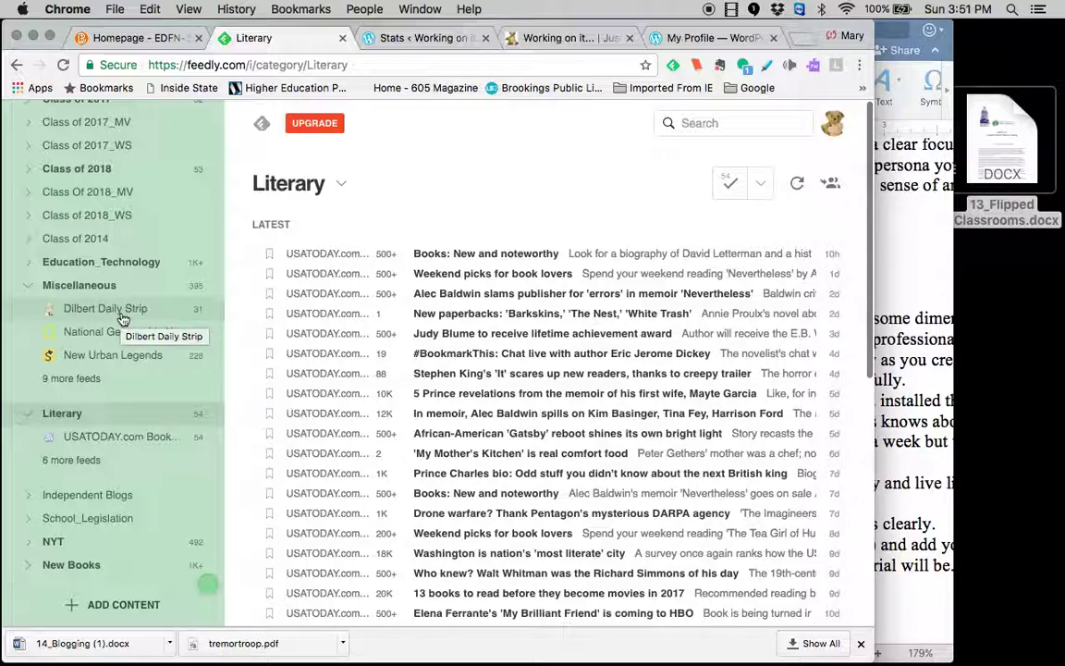
left_click_drag(123, 318, 88, 355)
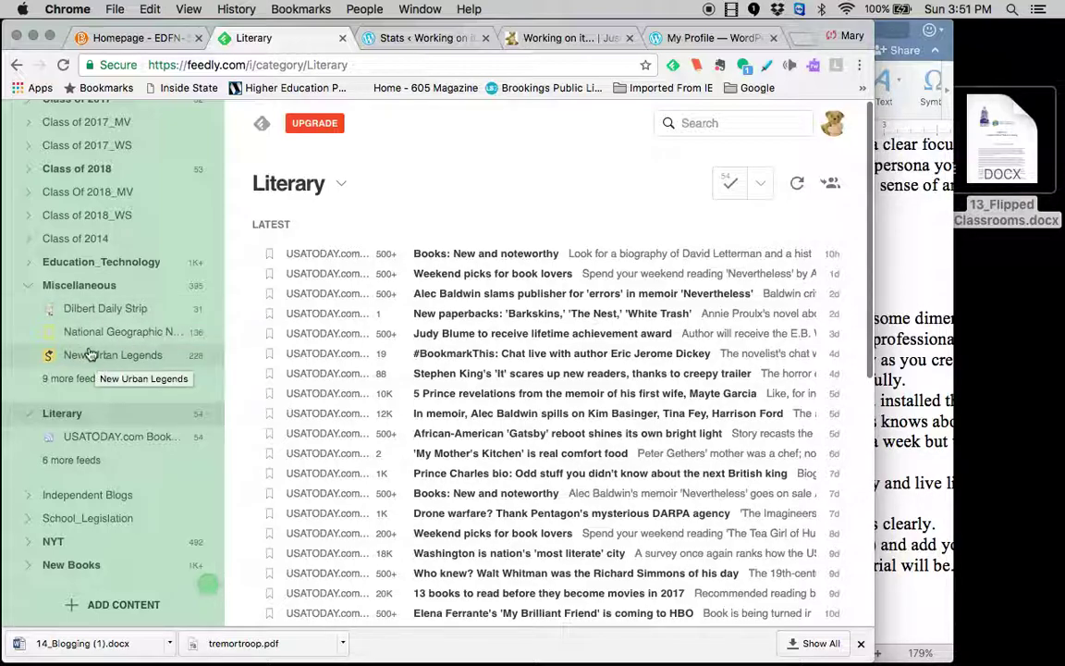
left_click(30, 283)
Expand Education_Technology and show all of the folder's latest stories
left_click(29, 263)
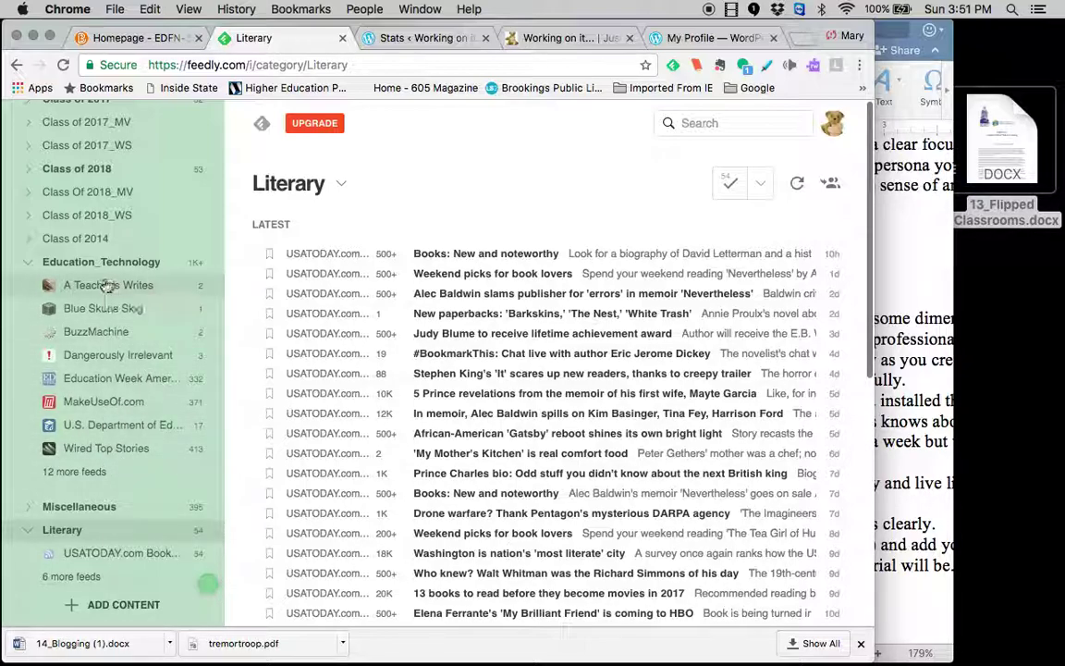
left_click(107, 285)
left_click(109, 263)
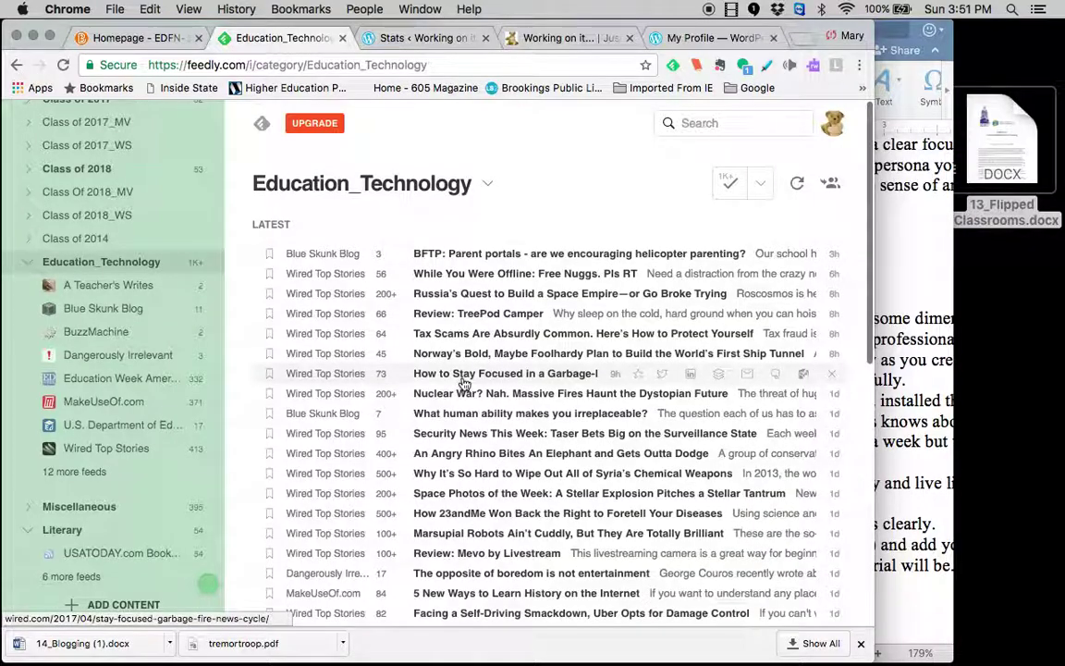
scroll(465, 383, "down", 3)
scroll(465, 384, "down", 1)
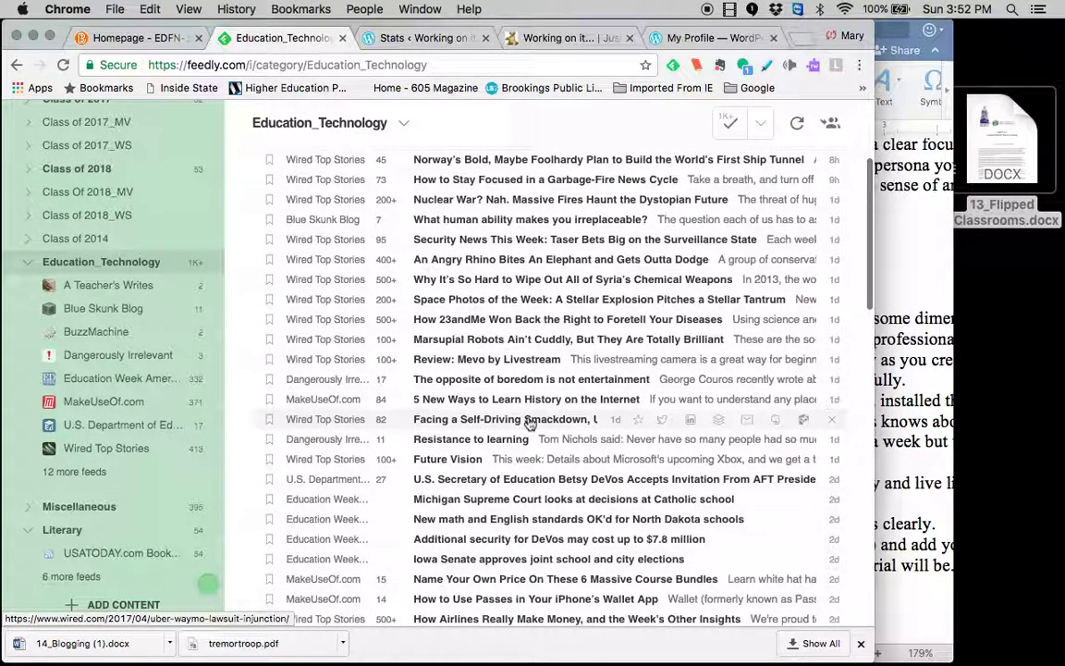
scroll(392, 278, "up", 2)
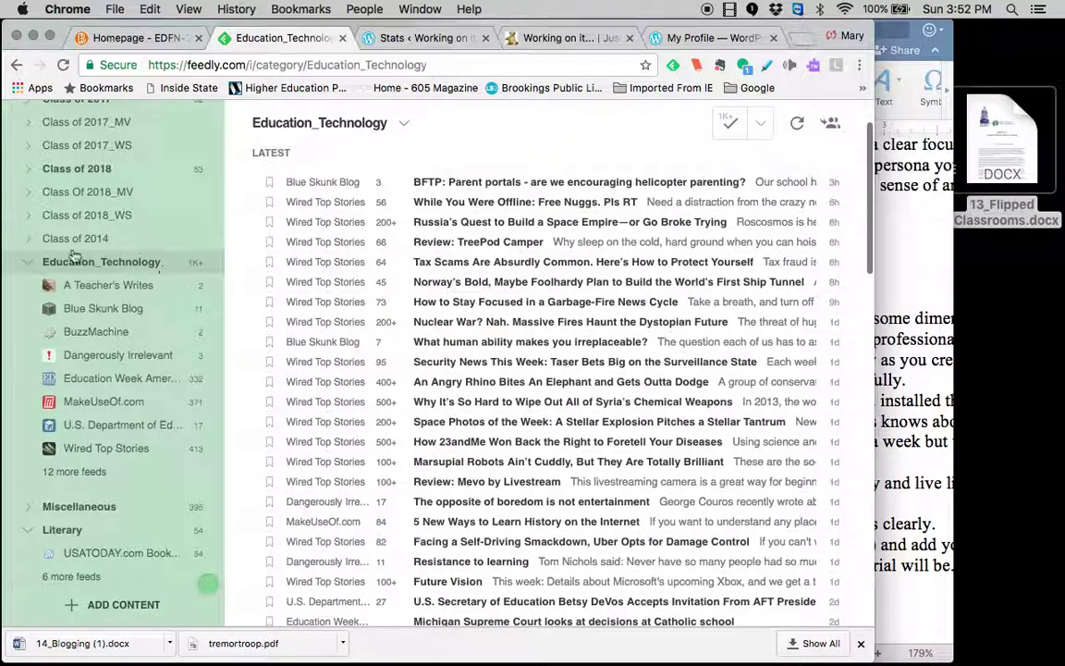
Peek at the Class of 2014 folder, then expand the Class of 2015 student blogs
left_click(29, 239)
left_click(29, 239)
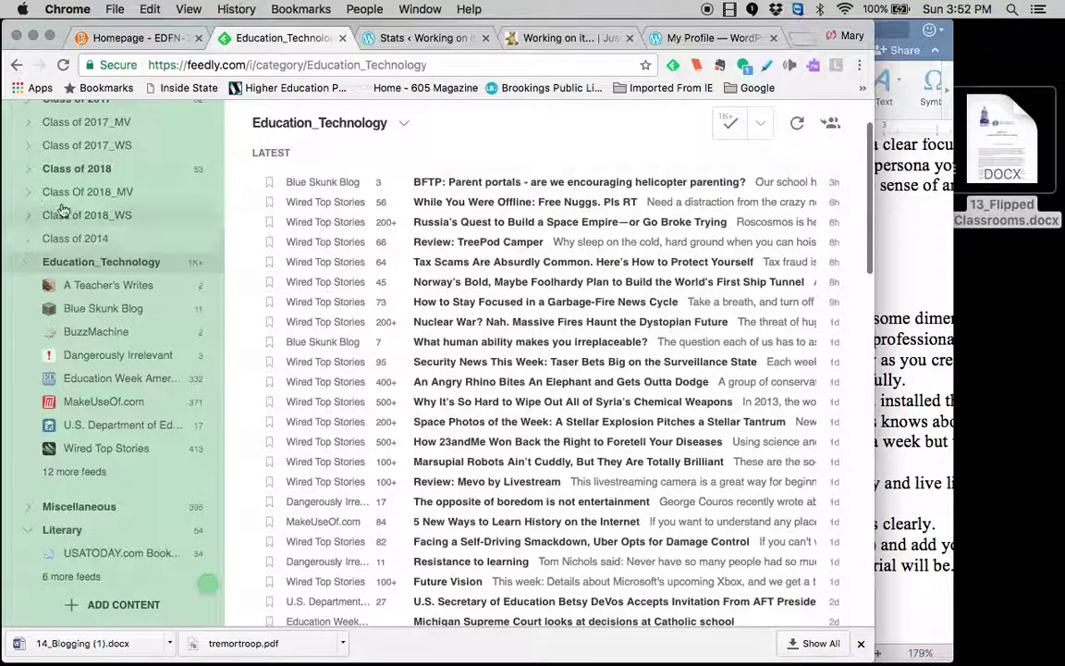
scroll(55, 209, "up", 5)
left_click(30, 292)
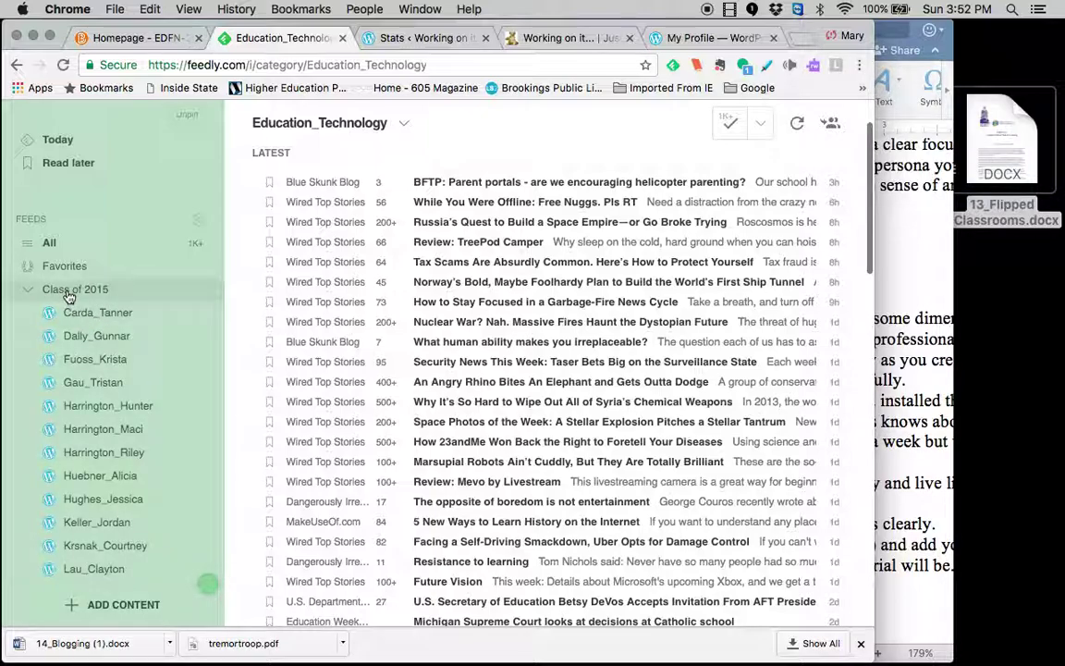
Open the first Class of 2015 student's blog feed and scroll to its end
left_click(111, 312)
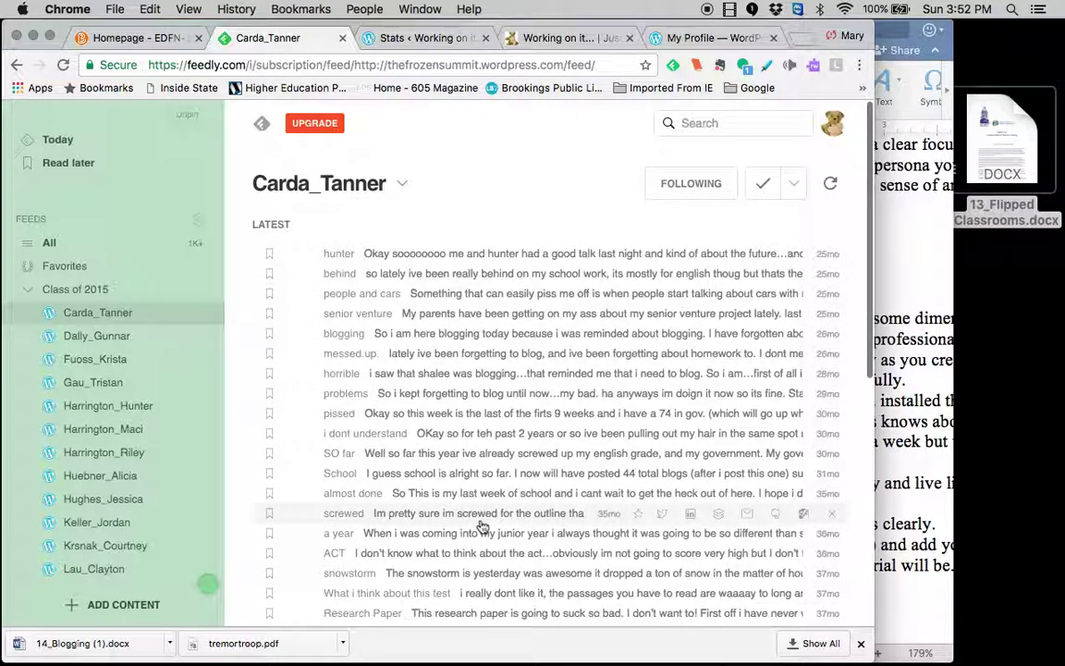
scroll(482, 526, "down", 10)
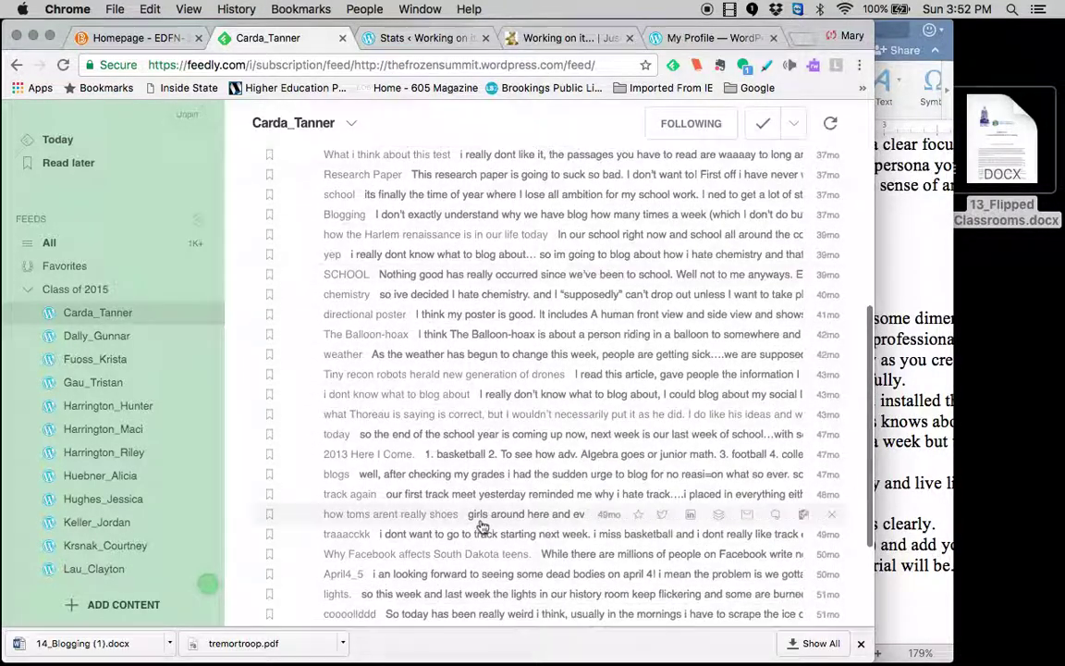
scroll(482, 526, "down", 5)
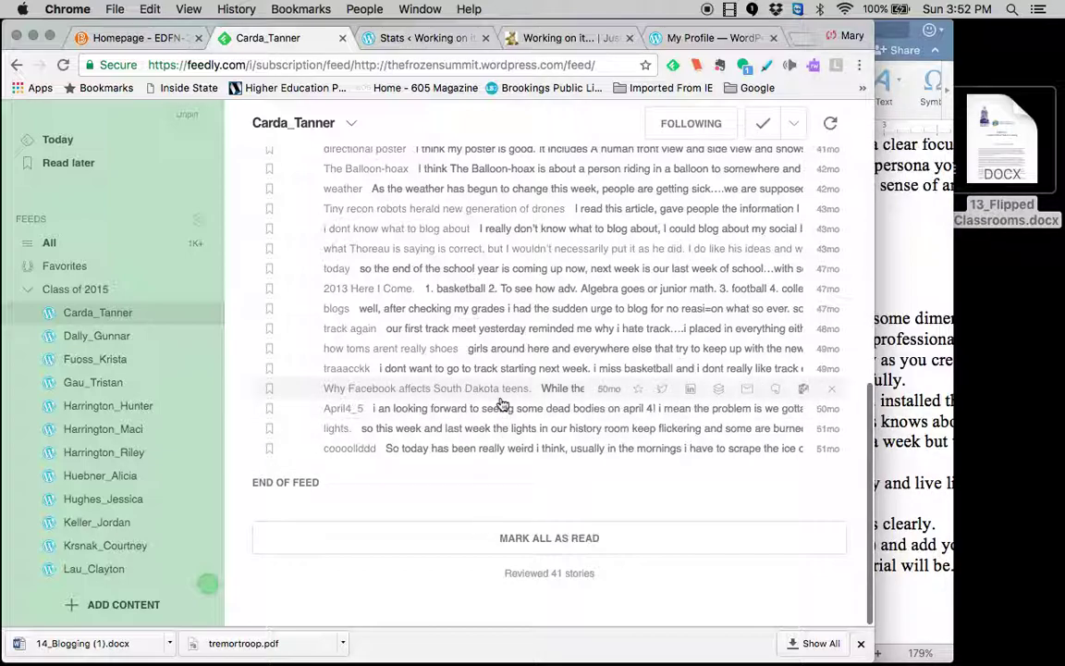
Cycle through the WordPress Stats, Working on it… and My Profile tabs, then Feedly and Stats again
left_click(434, 39)
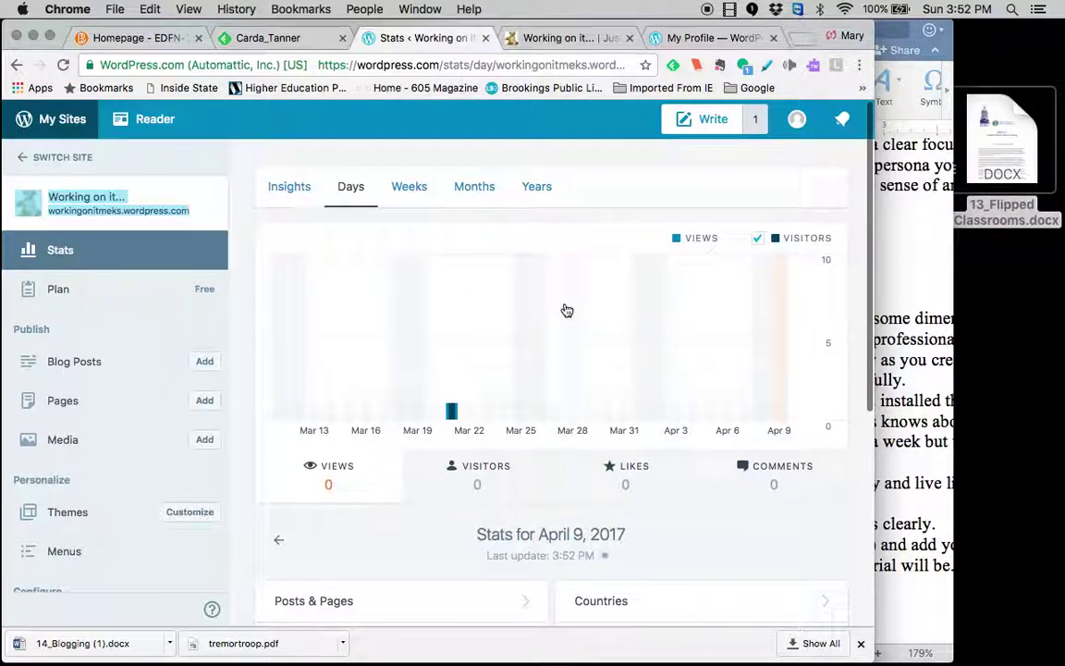
left_click(591, 35)
left_click(705, 37)
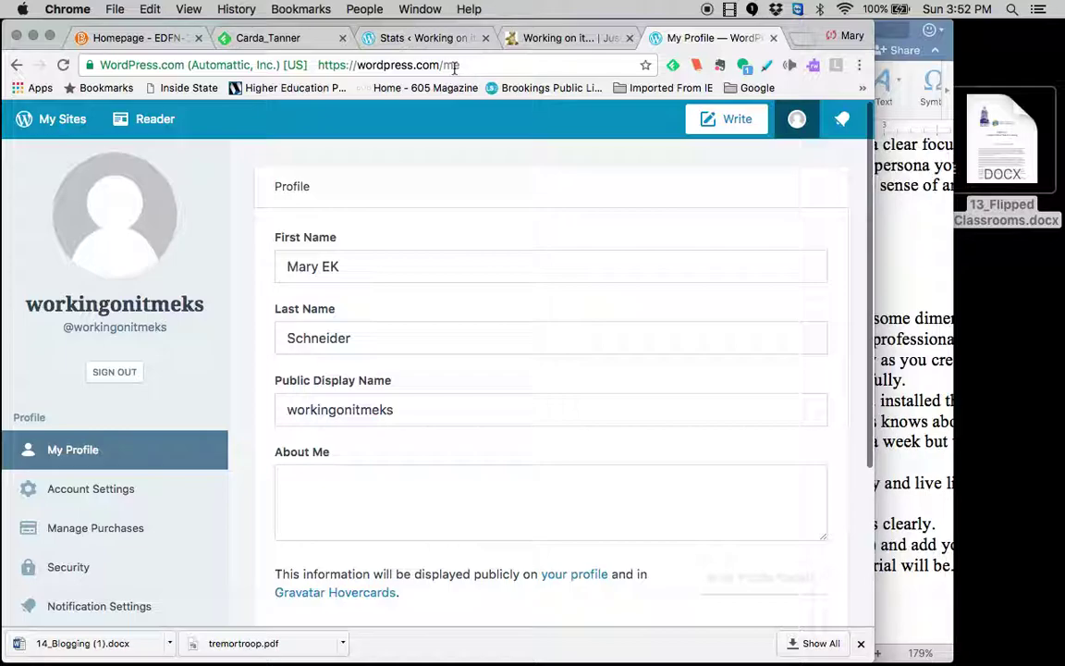
left_click(267, 38)
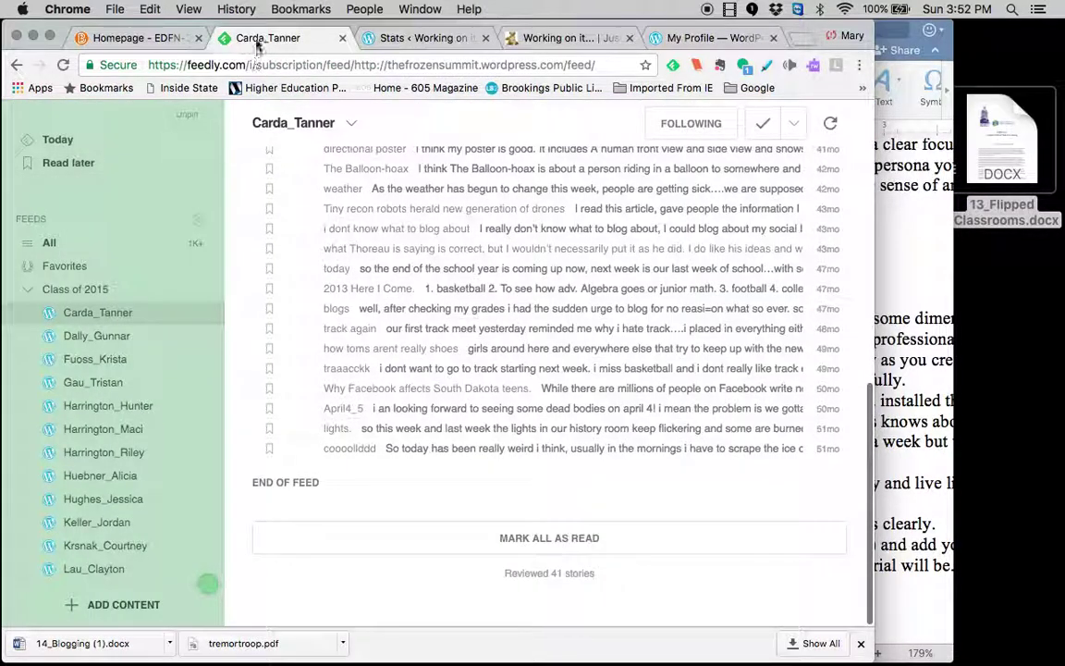
left_click(401, 39)
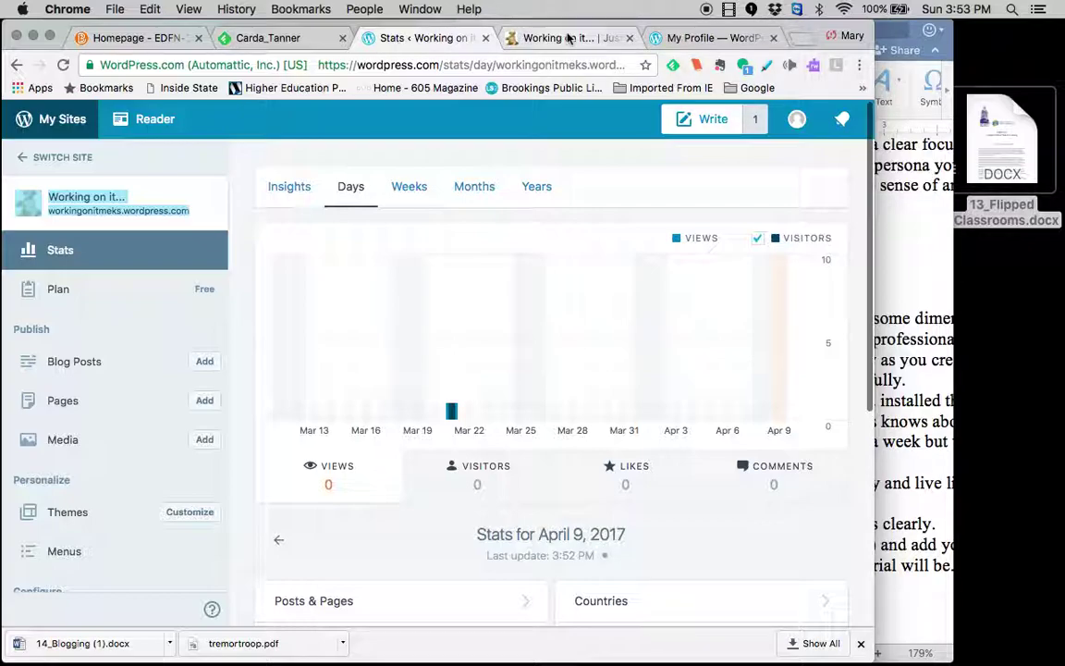
Return to the student's feed, then pass the My Profile tab to end on the Working on it… homepage
left_click(269, 38)
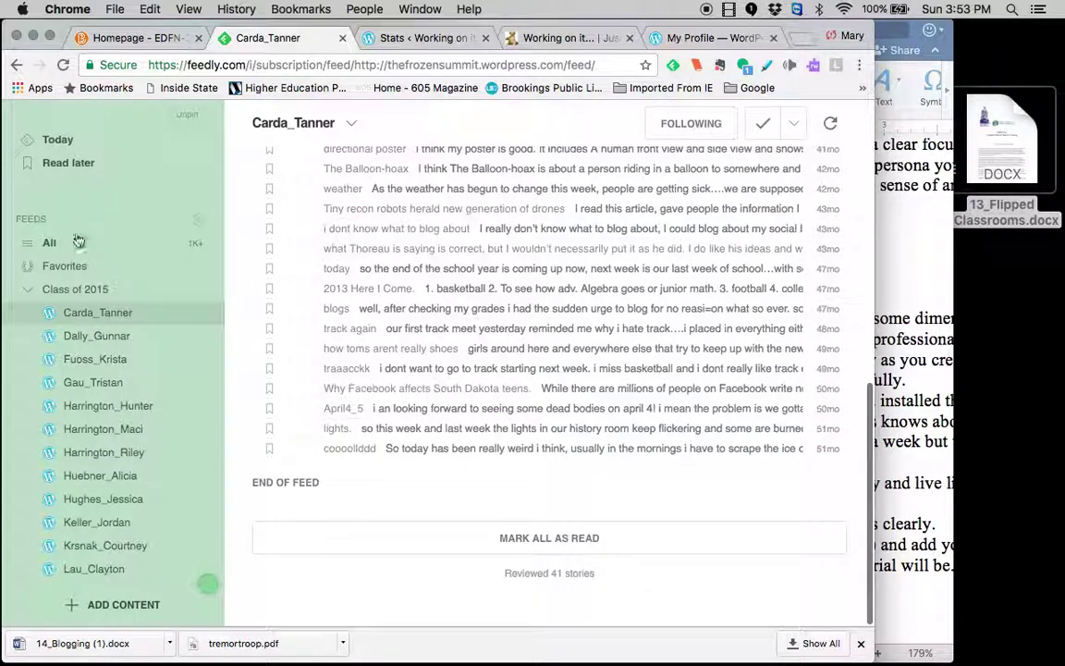
scroll(415, 273, "up", 3)
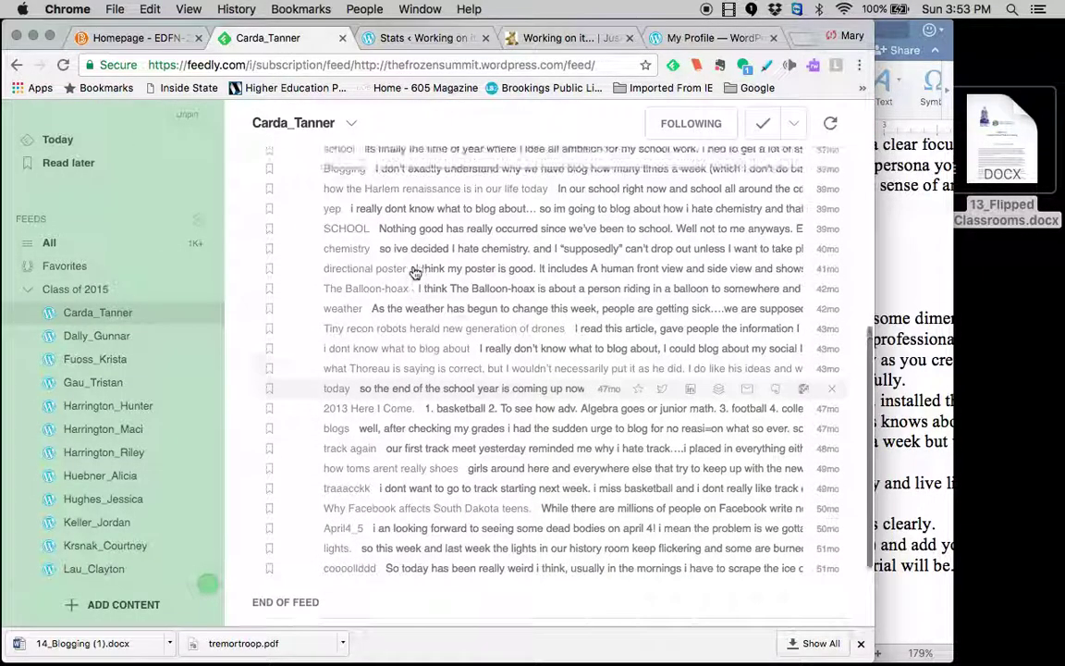
scroll(415, 272, "up", 3)
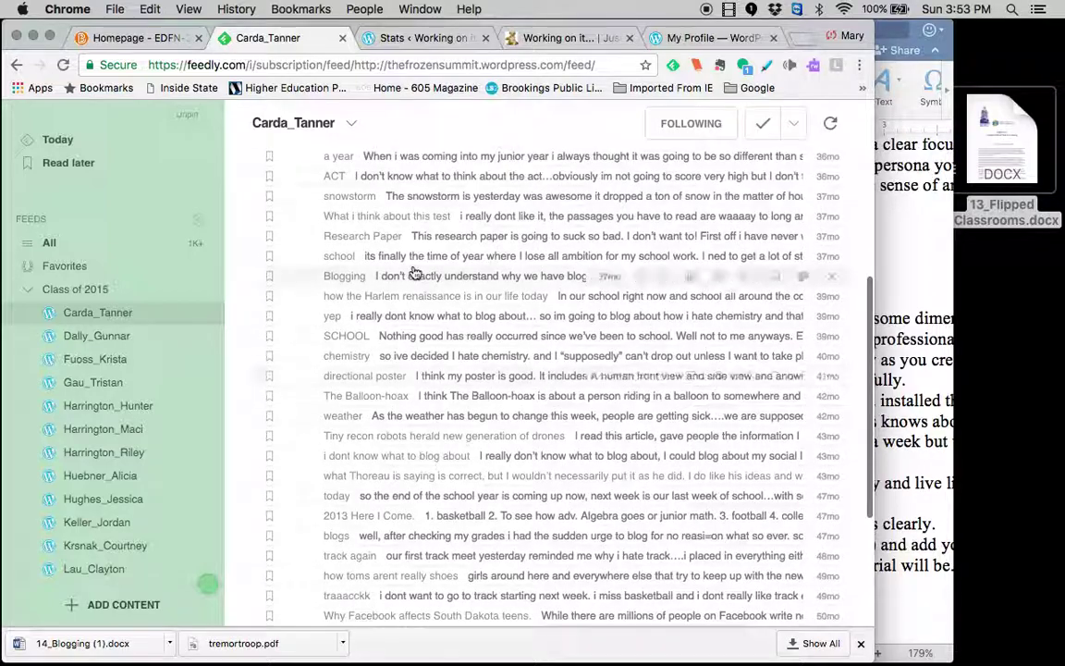
left_click(695, 38)
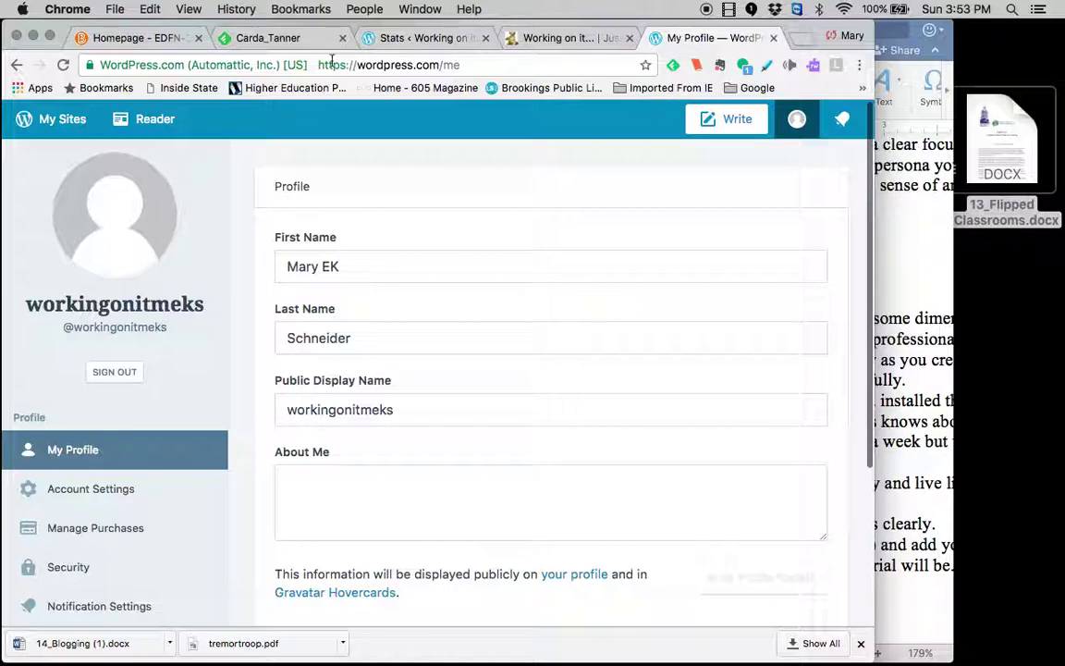
left_click(537, 38)
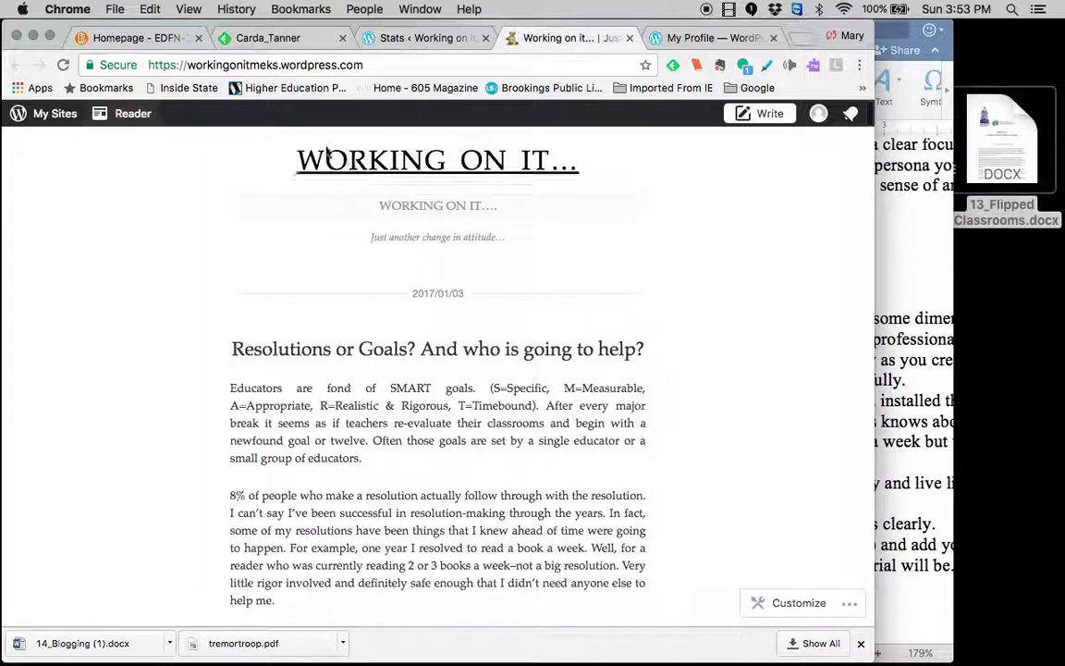
Scroll through the Resolutions or Goals? post, then open the Working on it… site's Stats page
left_click(367, 65)
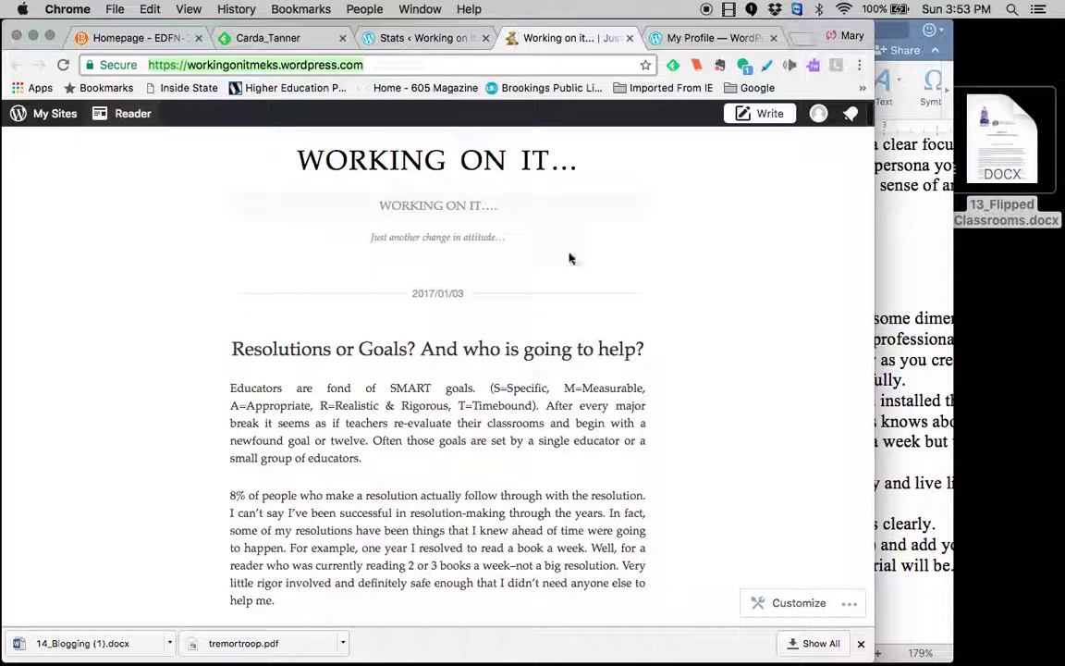
scroll(750, 280, "down", 3)
scroll(750, 279, "up", 2)
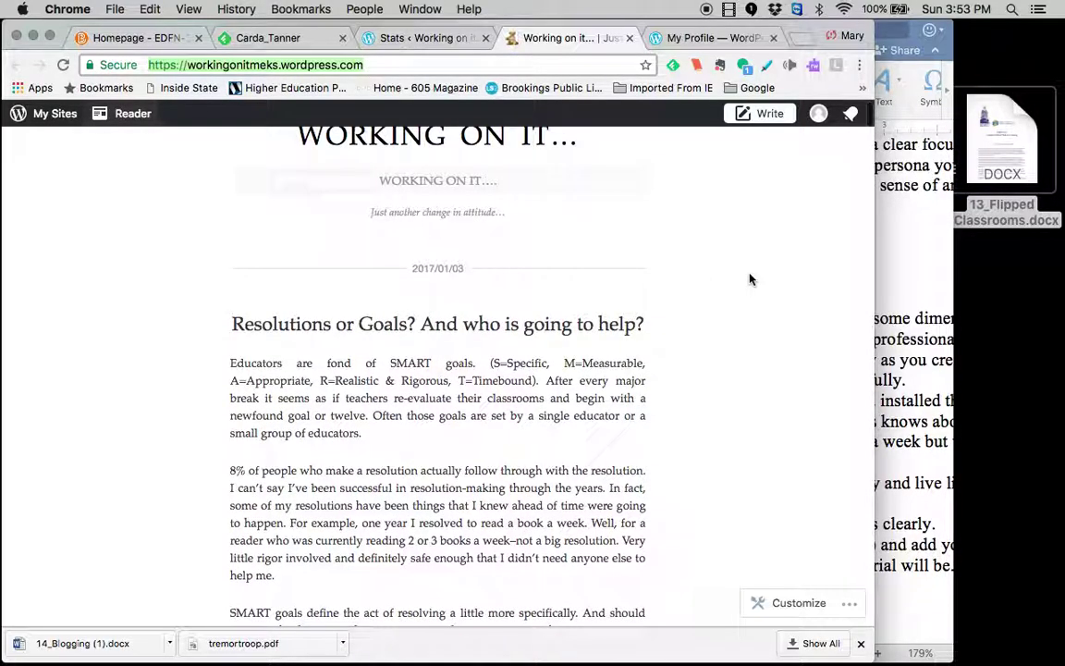
left_click(736, 367)
scroll(736, 367, "down", 5)
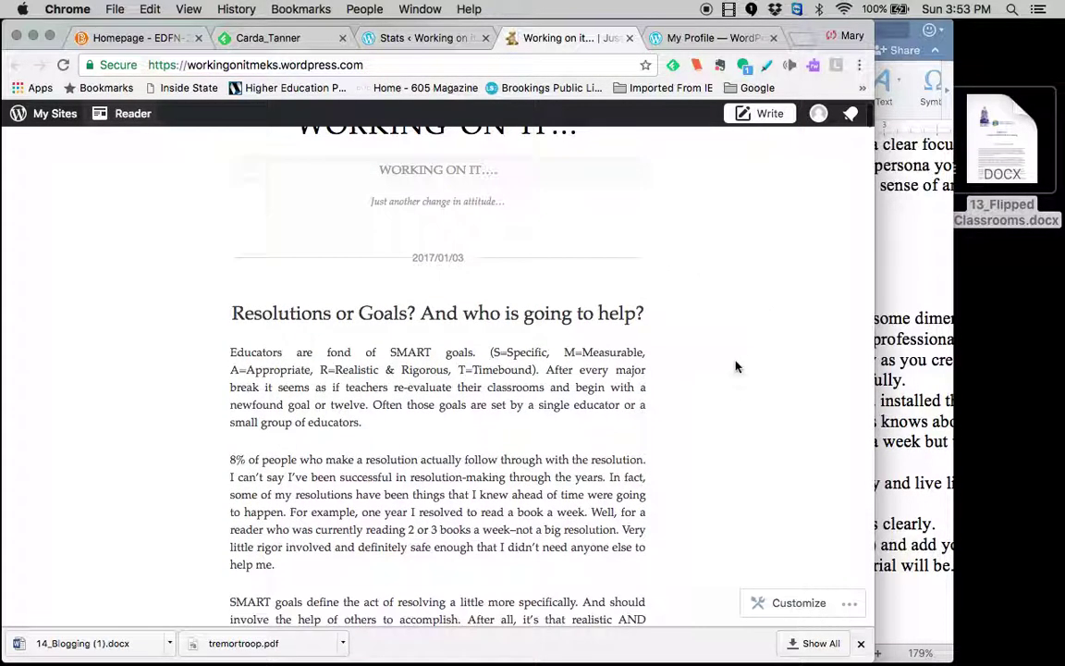
scroll(736, 367, "down", 2)
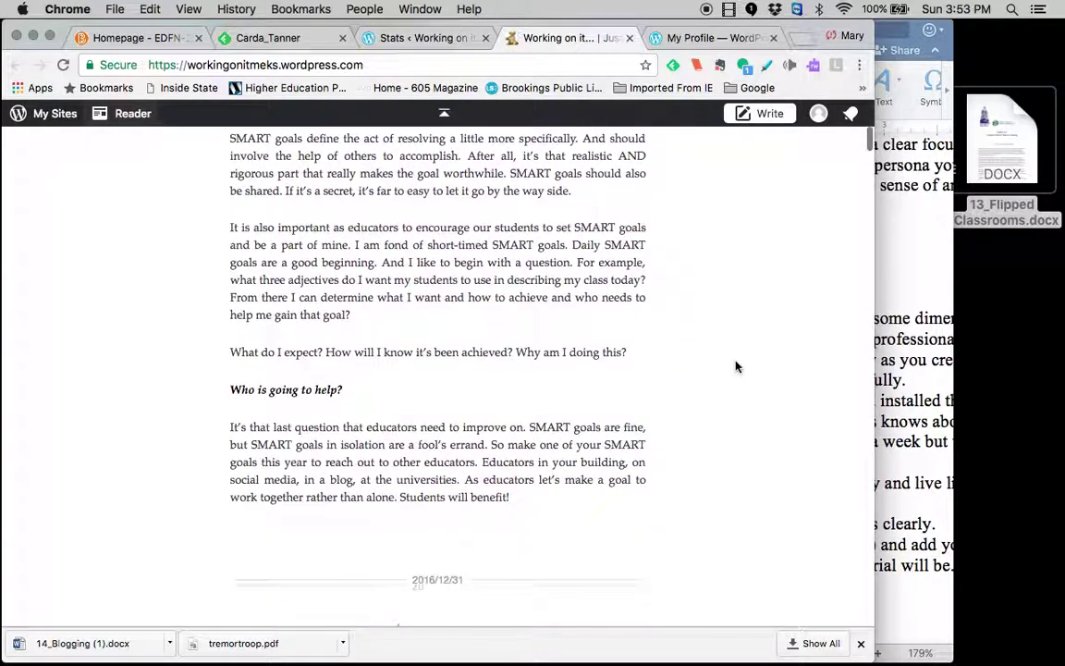
scroll(736, 367, "up", 2)
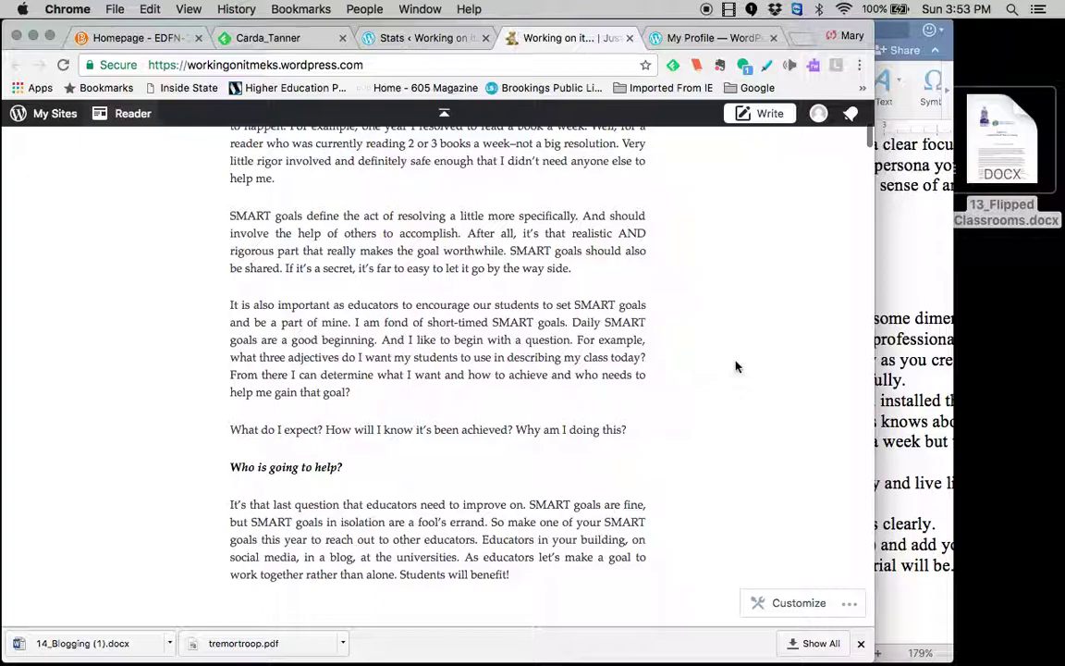
scroll(736, 367, "up", 6)
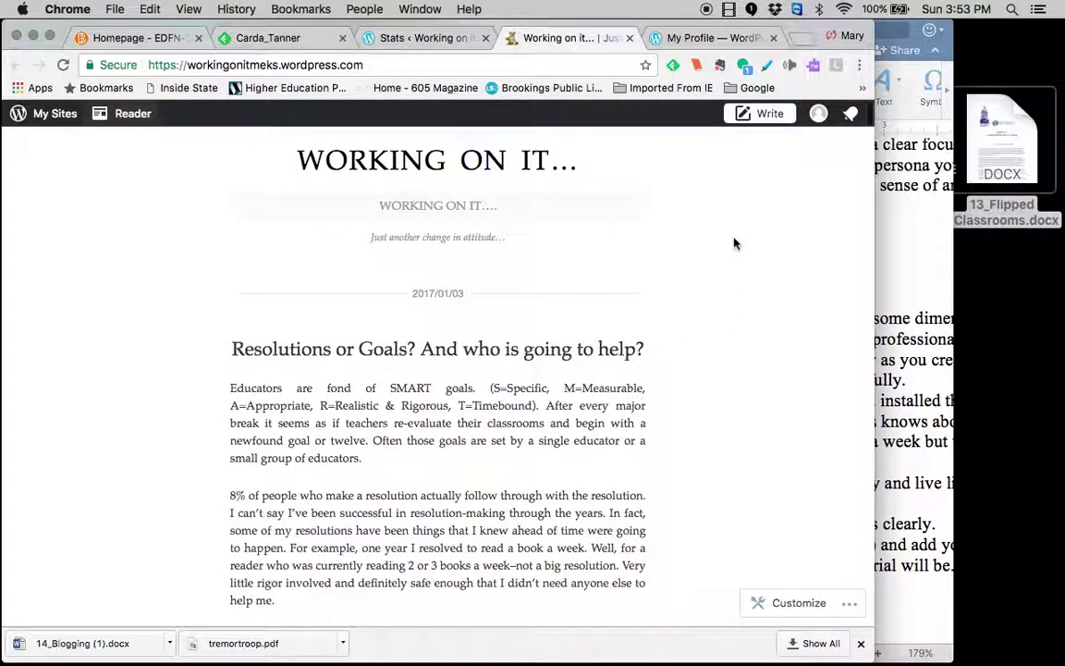
left_click(434, 42)
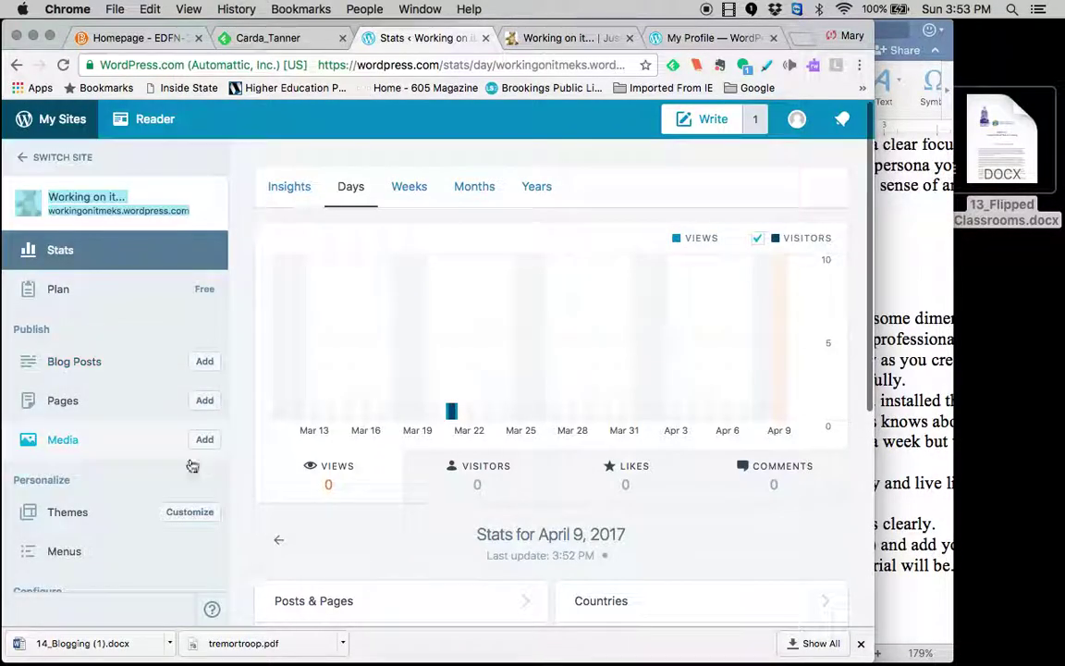
Scroll through the WP-admin Dashboard, then return to the 'Resolutions or Goals? And who is going to help?' post
scroll(118, 500, "down", 6)
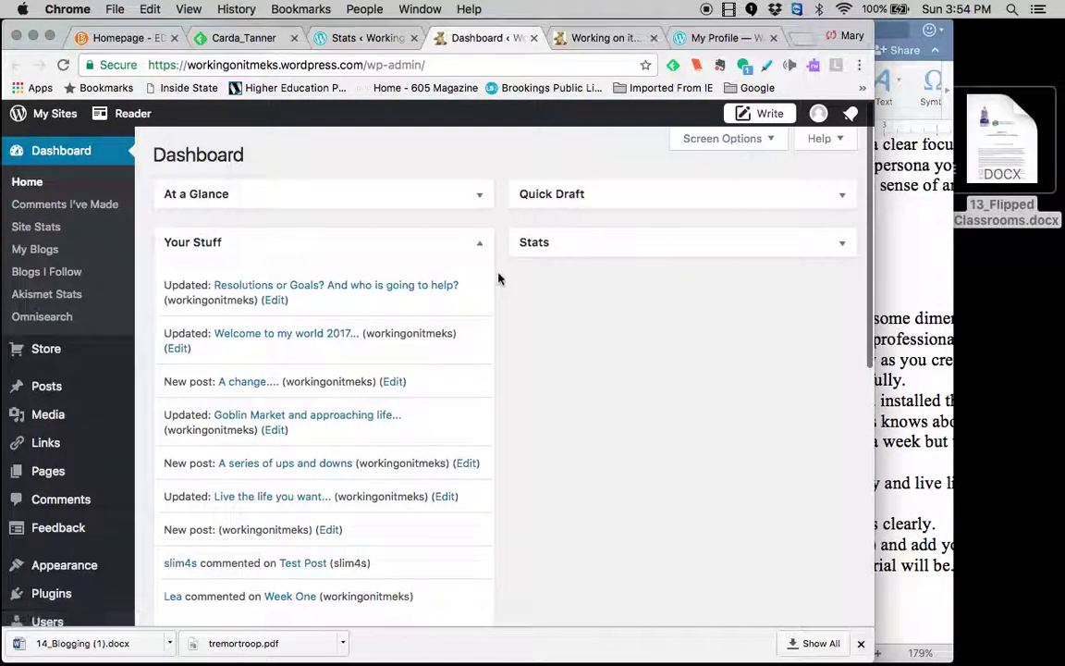
scroll(141, 536, "down", 5)
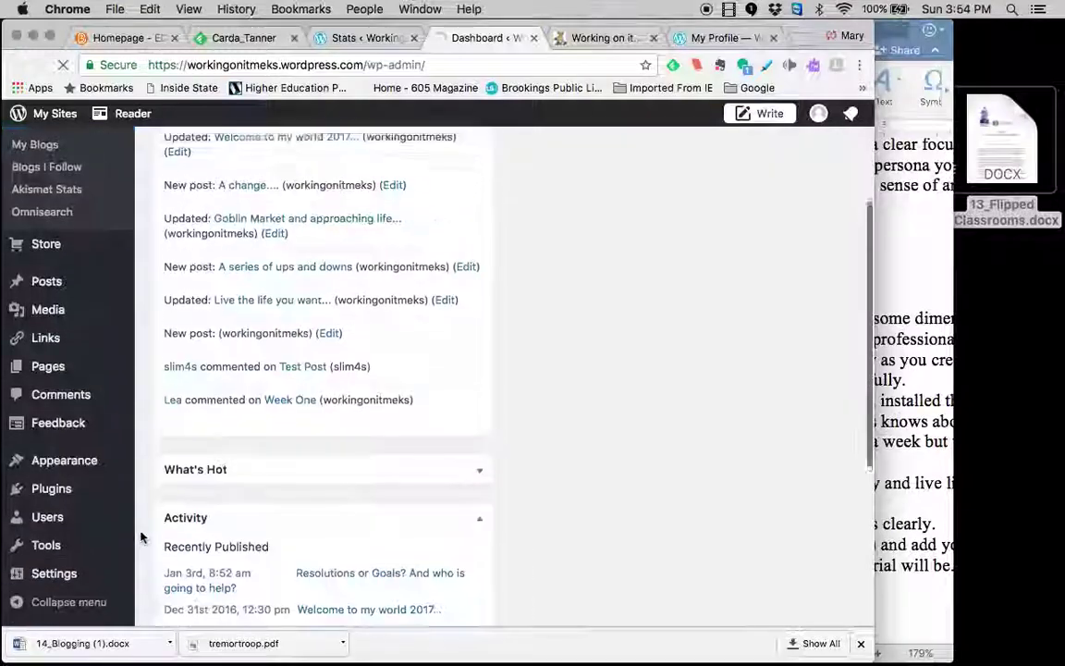
scroll(141, 537, "up", 5)
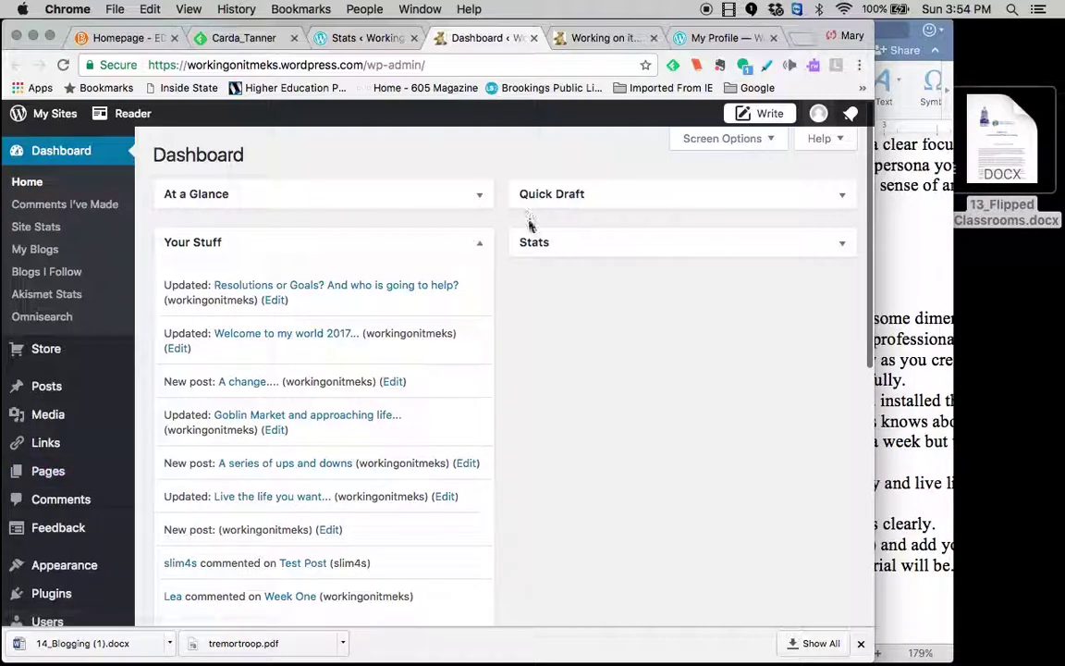
left_click(601, 37)
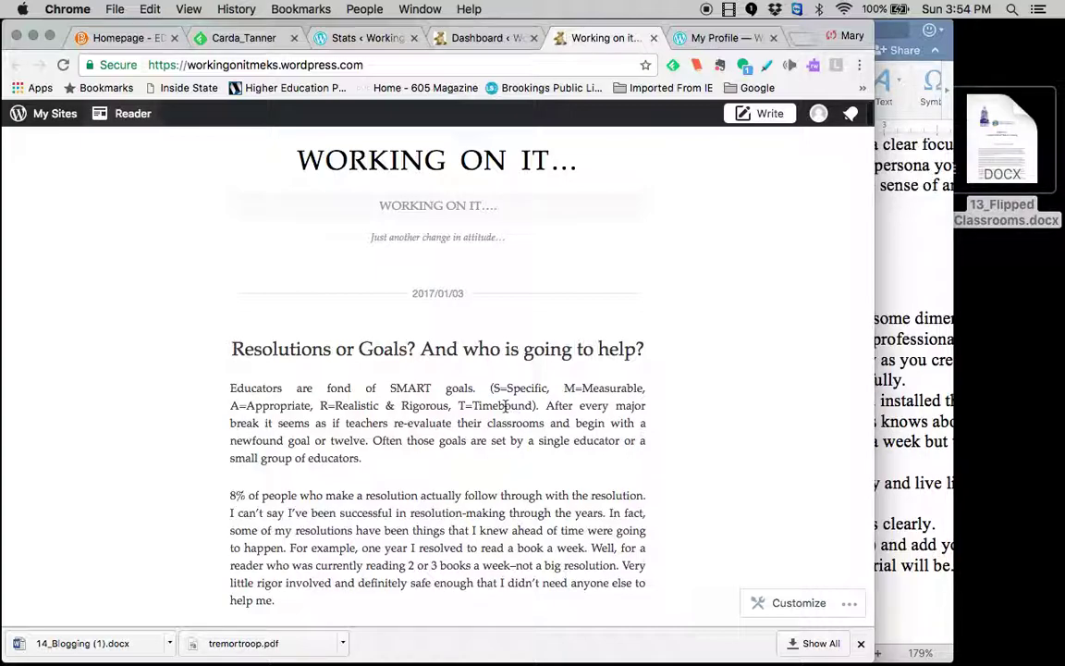
Scroll through the My Profile fields, then move via the blog and Dashboard tabs to the Stats page
left_click(703, 37)
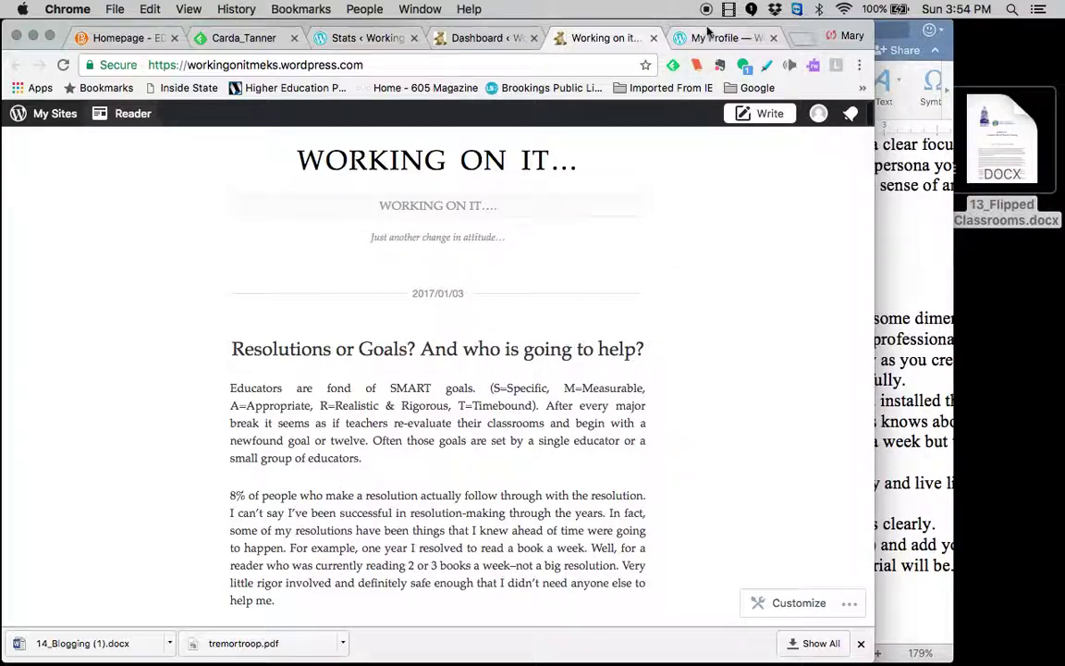
scroll(239, 479, "down", 3)
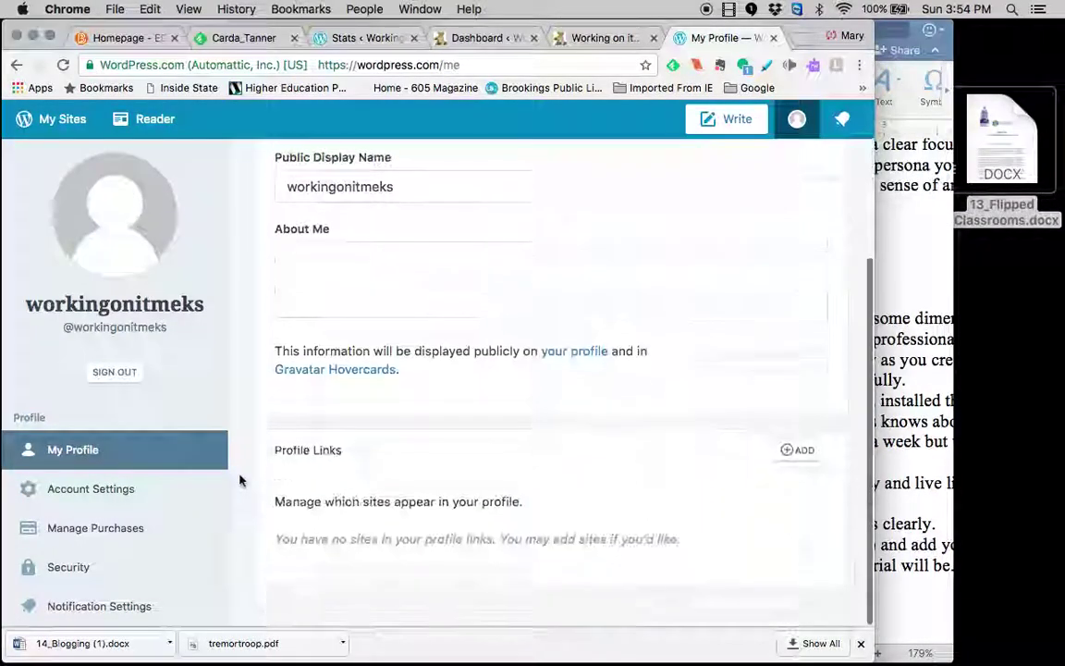
scroll(185, 546, "down", 2)
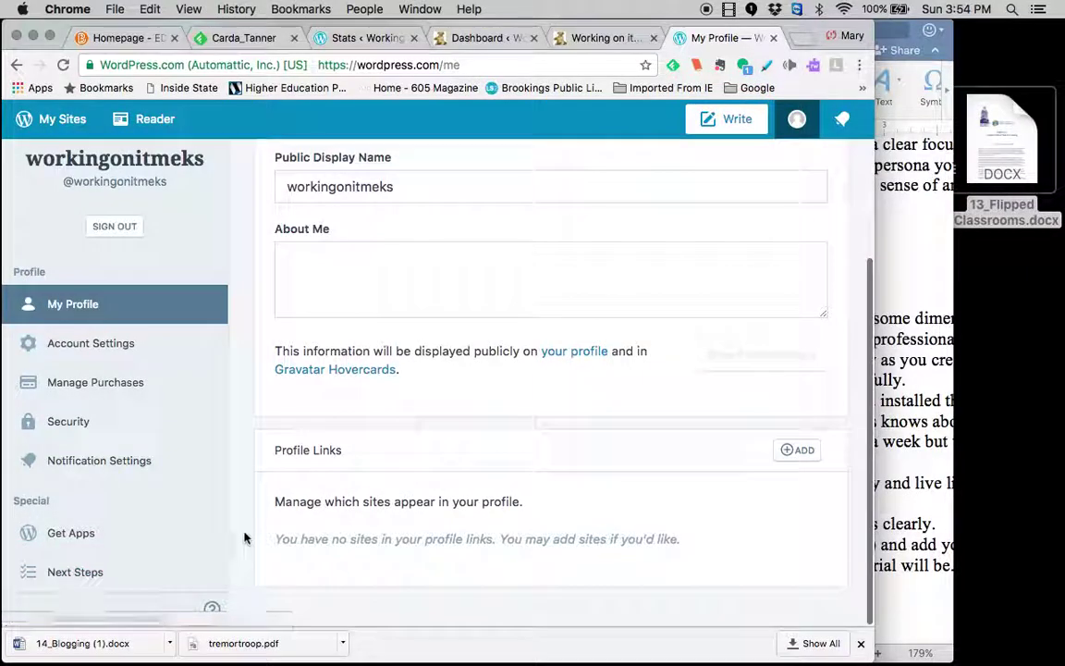
scroll(245, 539, "up", 2)
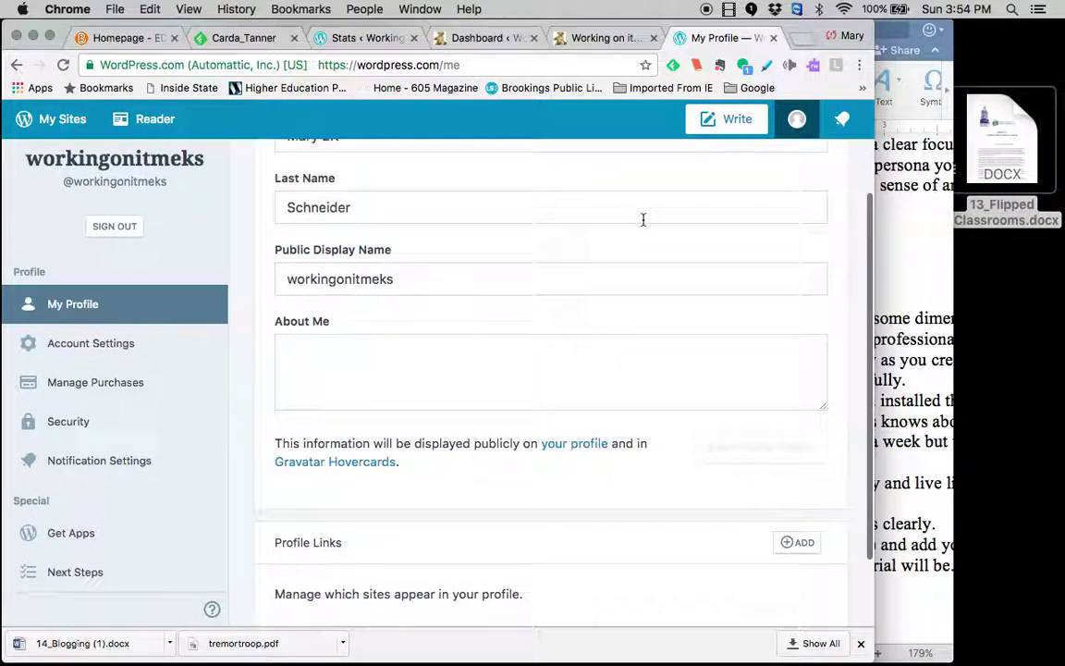
left_click(612, 38)
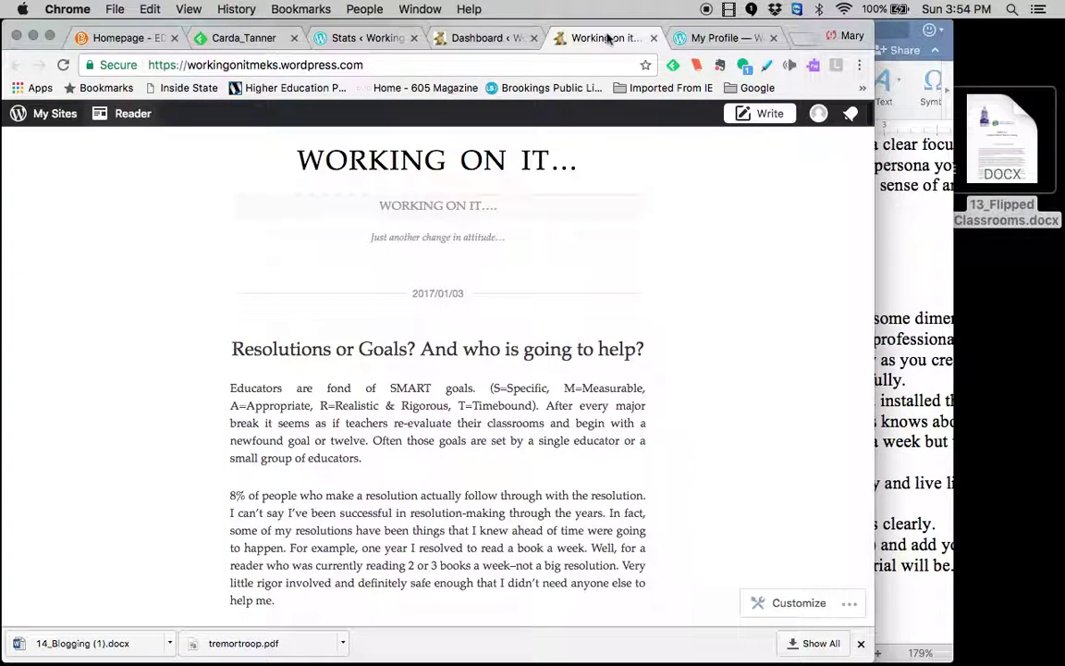
left_click(480, 37)
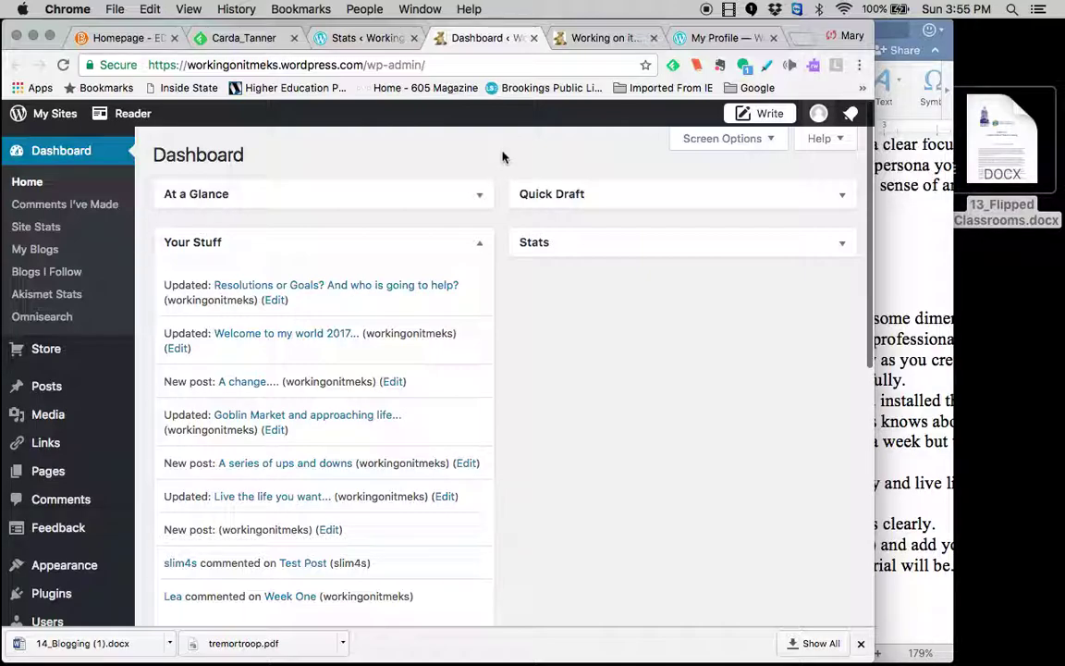
left_click(370, 40)
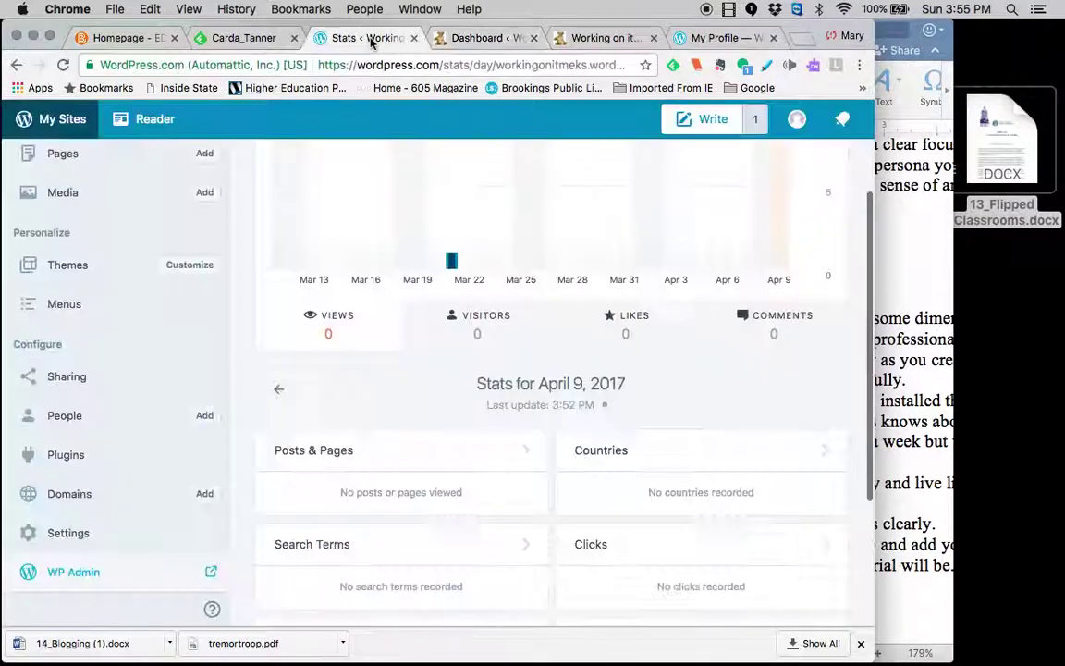
Pass through the Feedly and D2L tabs, then show the Word blogging document full screen at its Steps list
left_click(245, 38)
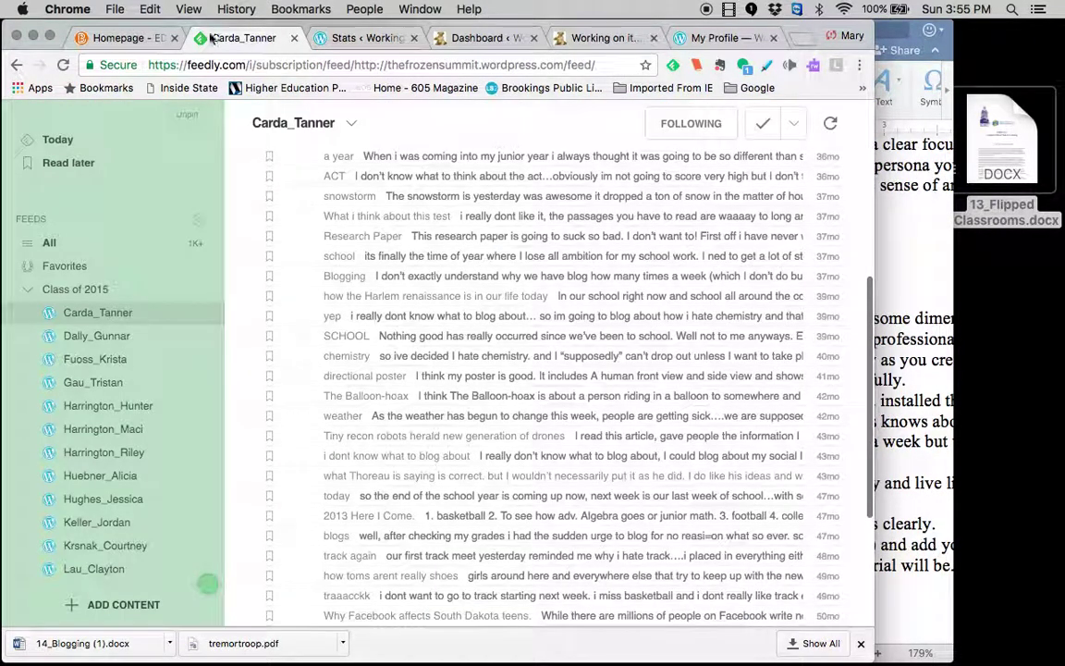
left_click(138, 37)
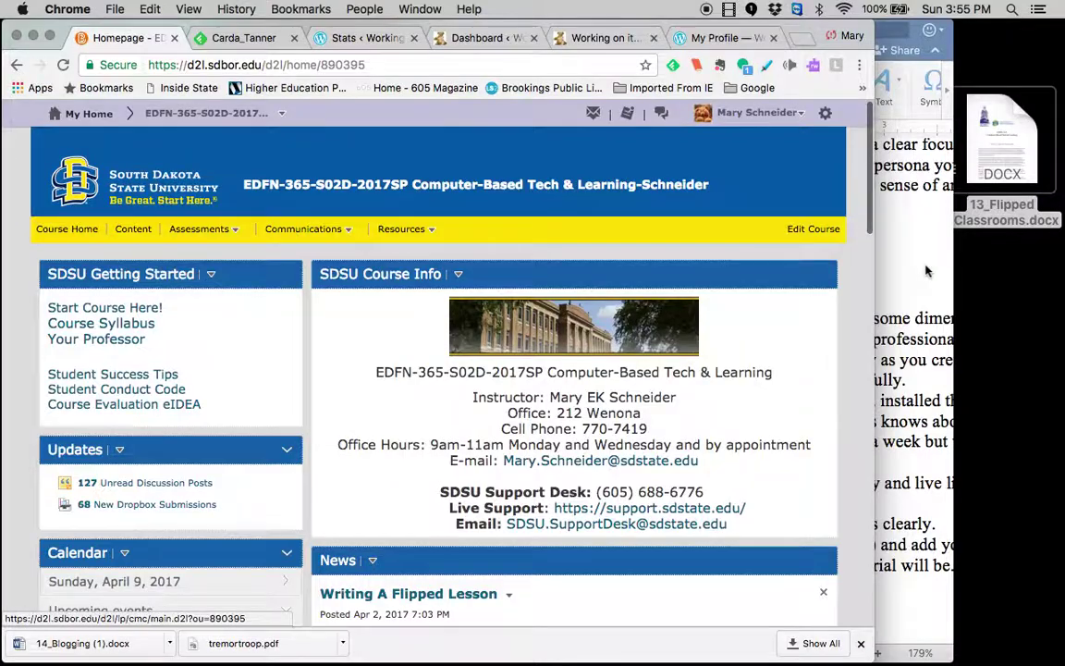
left_click(910, 266)
scroll(910, 266, "right", 3)
scroll(910, 266, "down", 1)
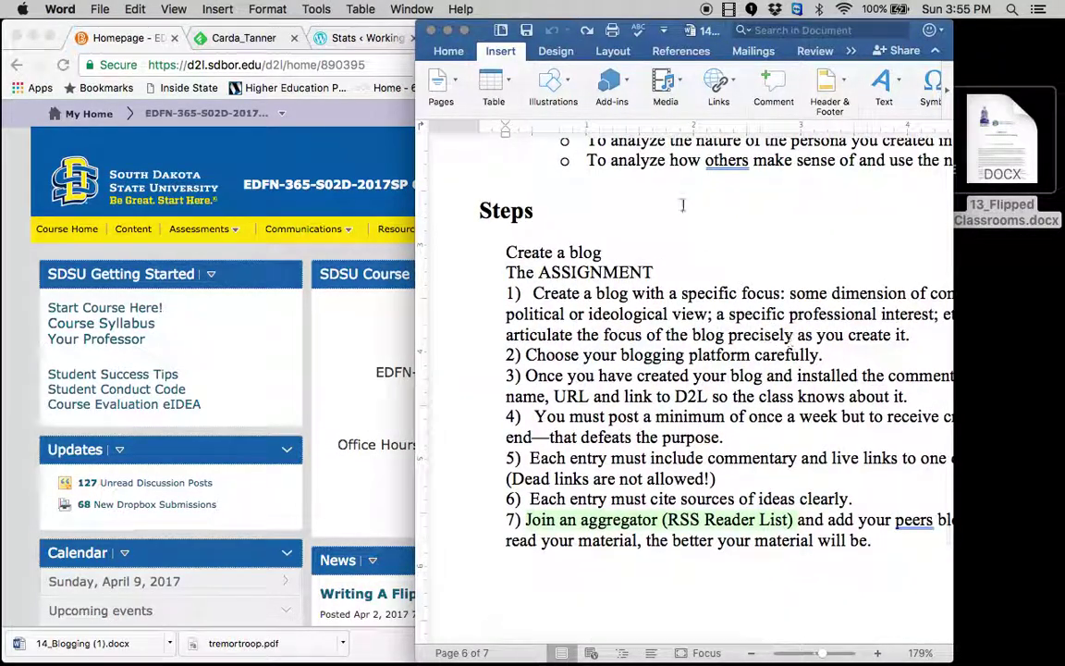
left_click(464, 30)
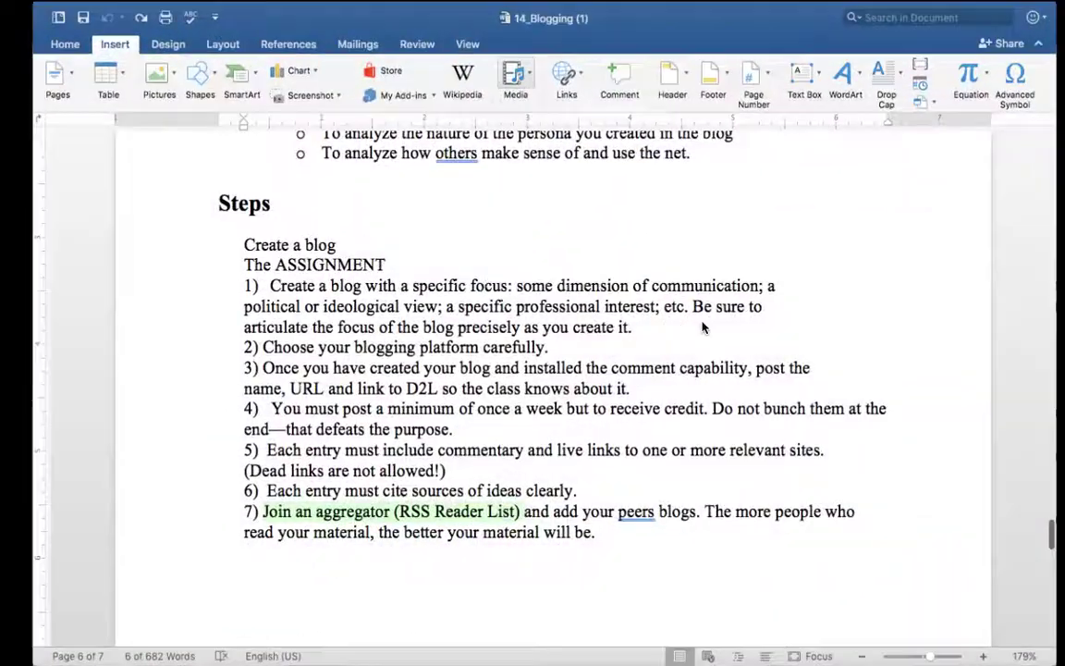
scroll(644, 317, "up", 2)
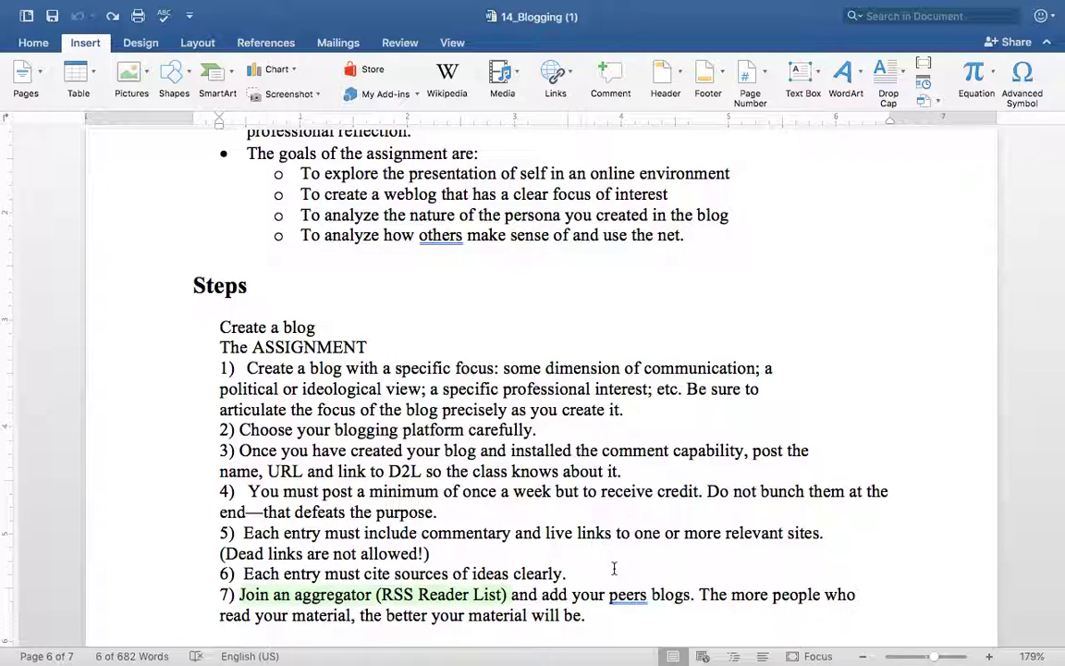
mouse_move(296, 2)
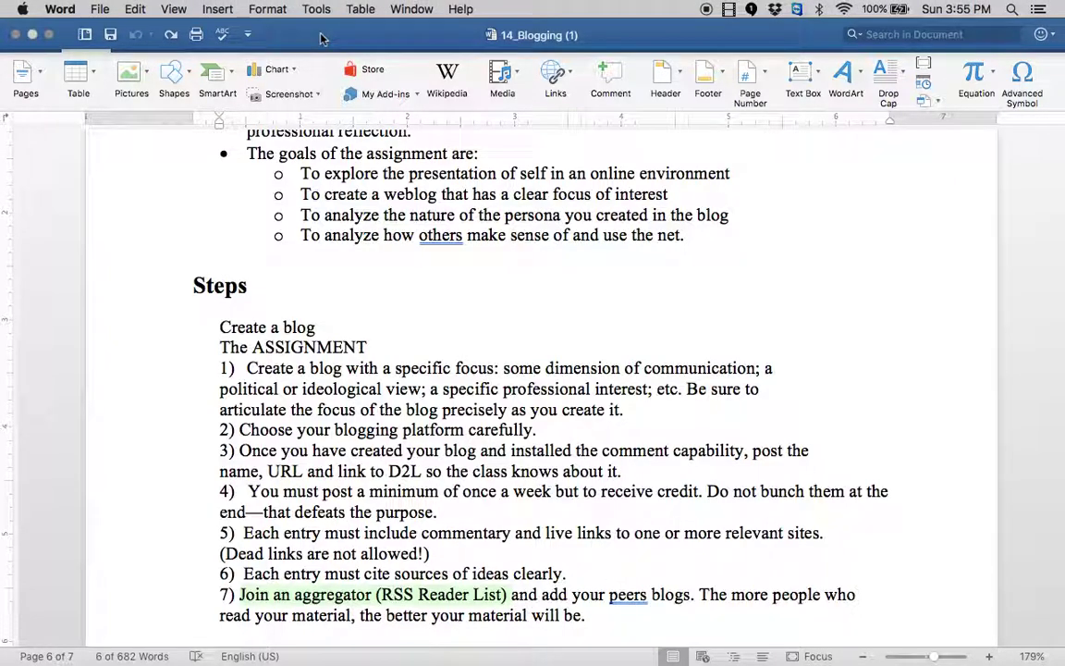
Leave Word full screen and scroll D2L's course homepage to the Blog Account due April 14
left_click(44, 34)
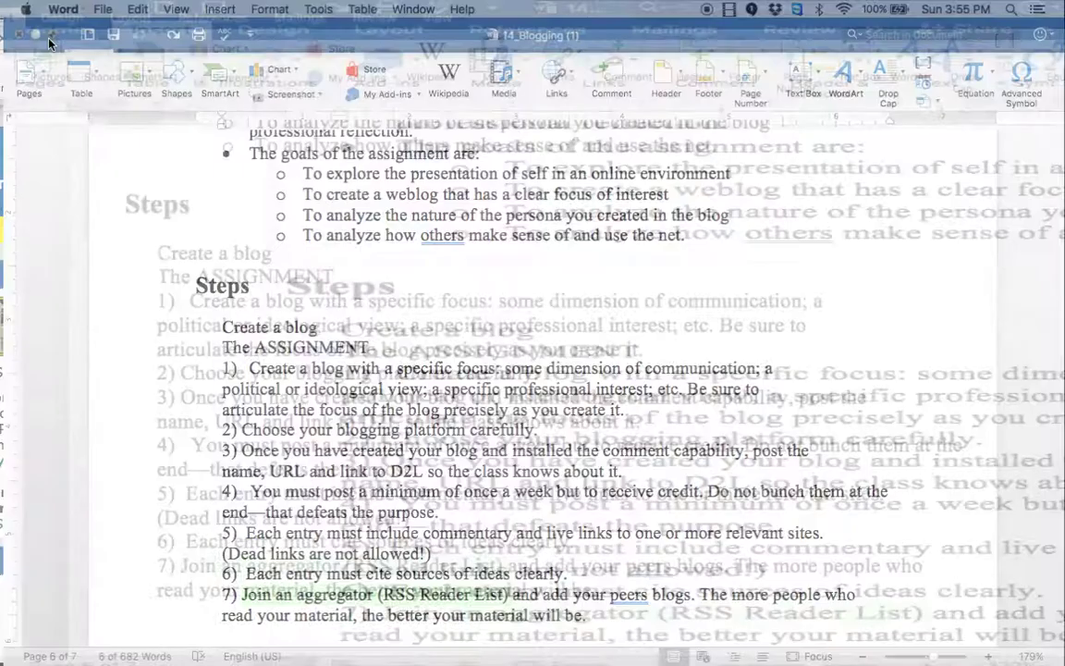
left_click(303, 339)
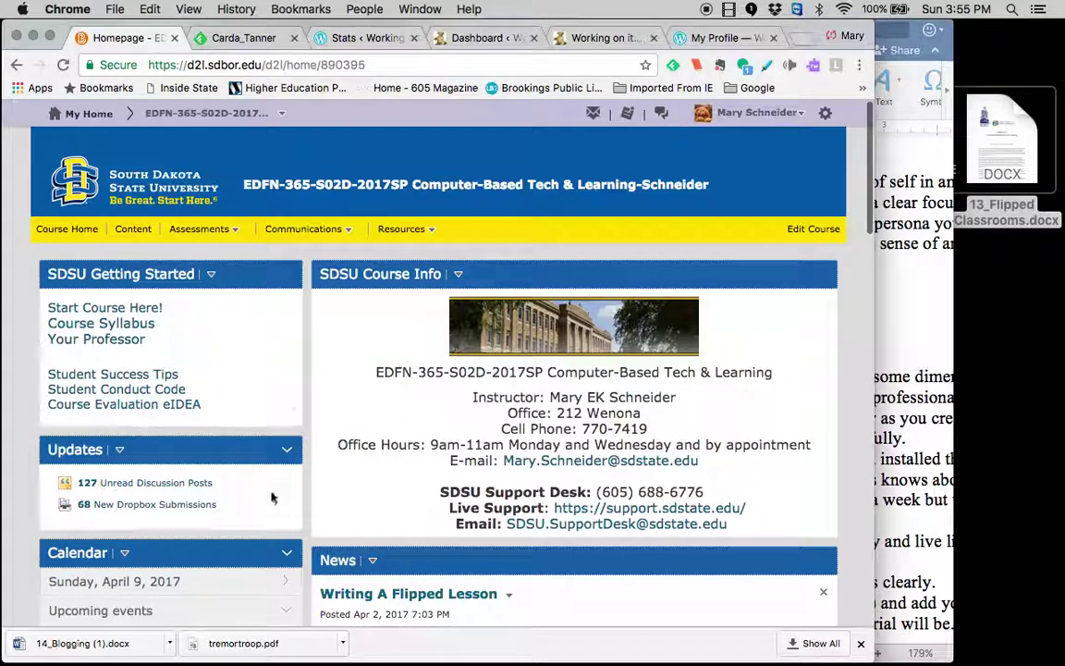
scroll(271, 495, "down", 5)
scroll(270, 498, "down", 2)
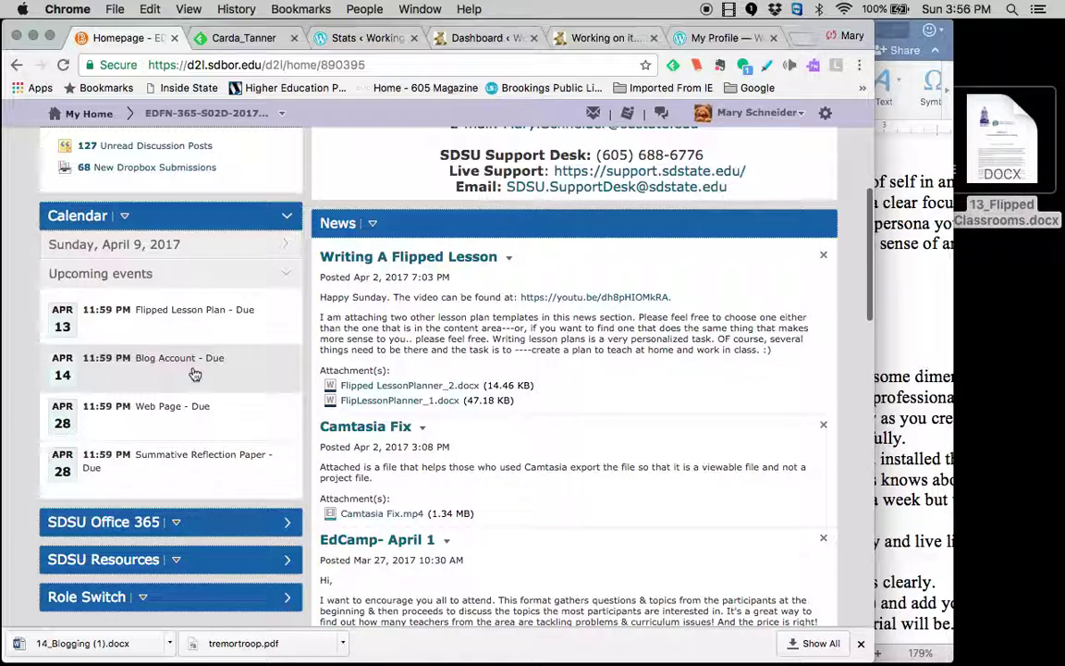
Return the blogging assignment document to the foreground, showing its goals and numbered Steps list
left_click(928, 336)
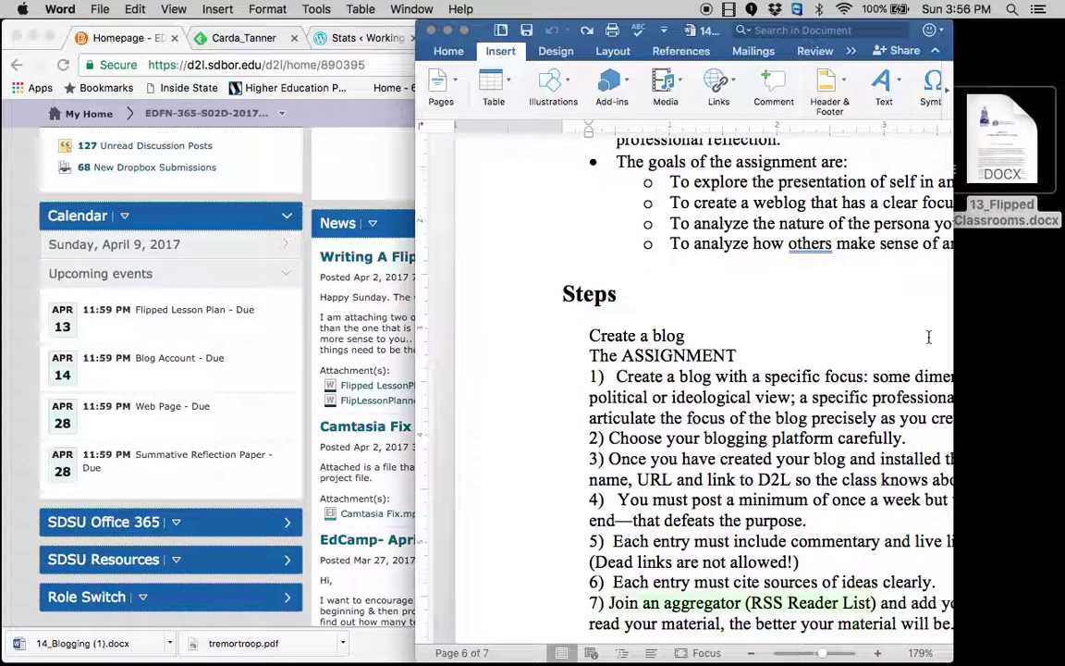